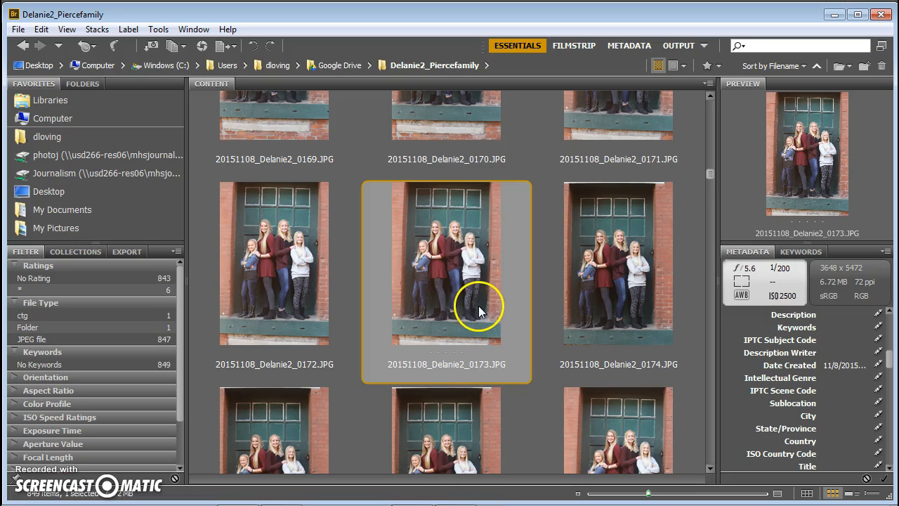
# Open 20151108_Delanie2_0173.JPG in Photoshop and reset the Essentials workspace.
pyautogui.doubleClick(446, 252)
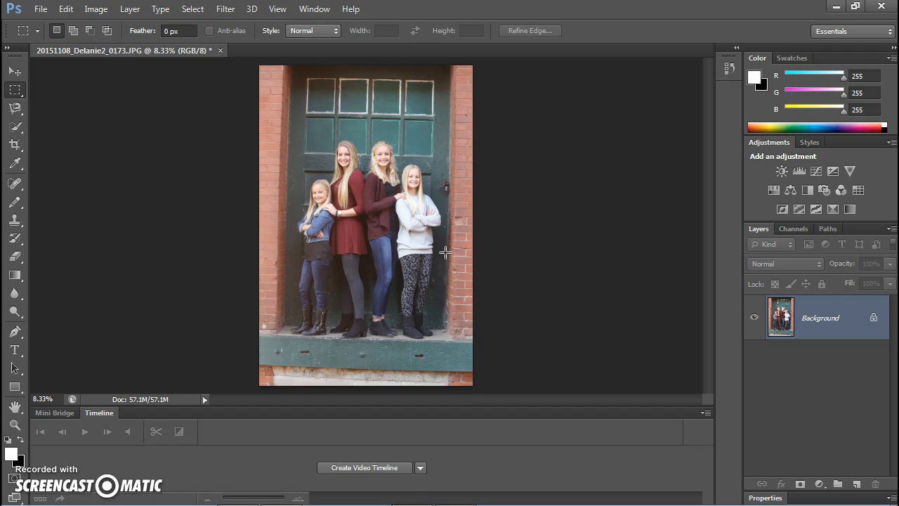
pyautogui.click(314, 10)
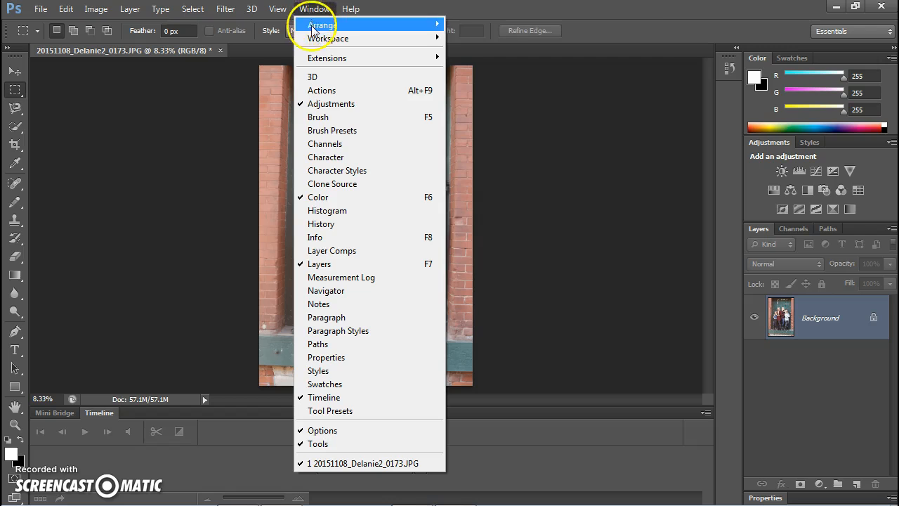
pyautogui.moveTo(315, 40)
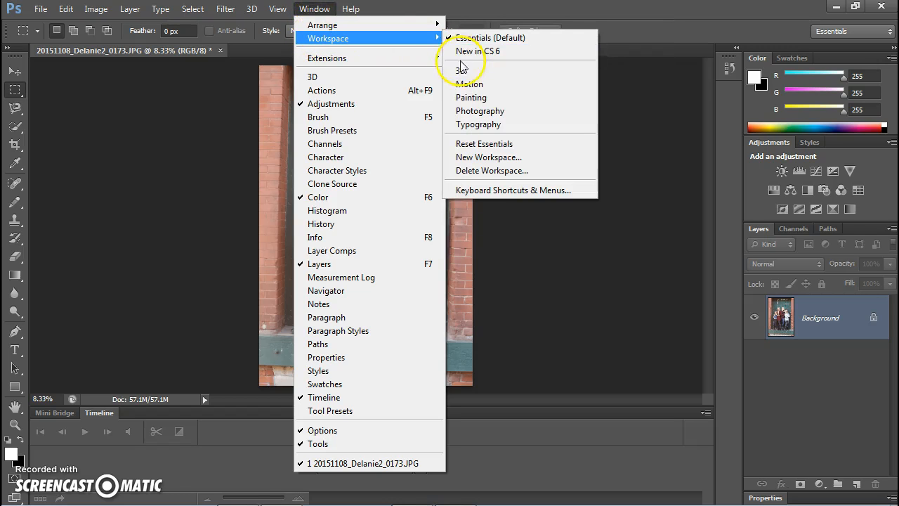
pyautogui.click(470, 146)
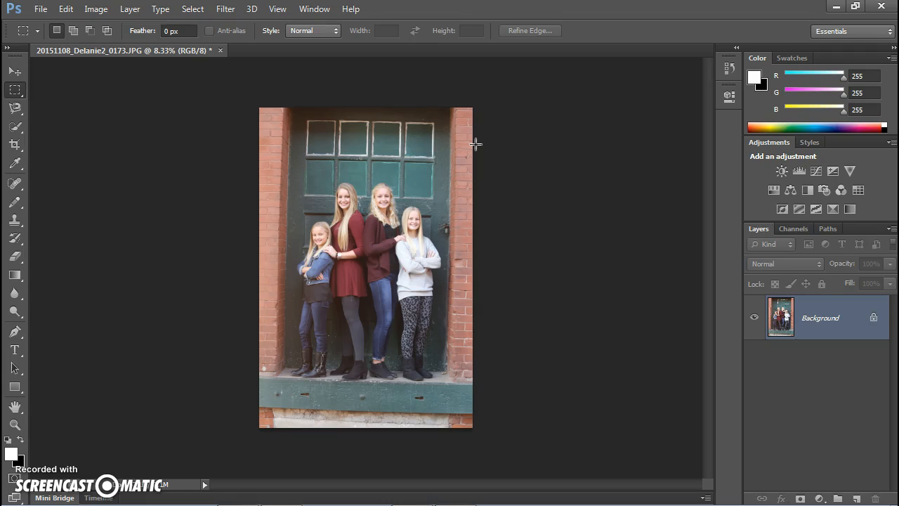
pyautogui.click(624, 101)
pyautogui.click(309, 8)
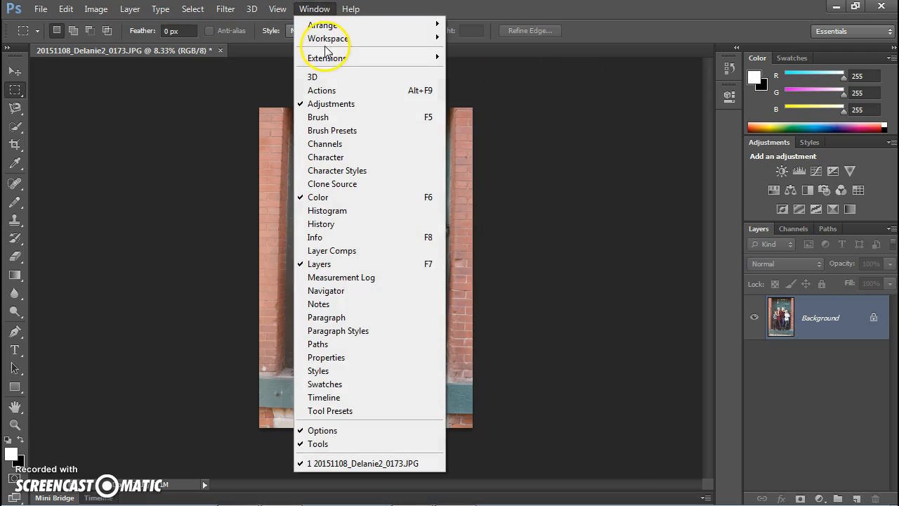
pyautogui.moveTo(331, 40)
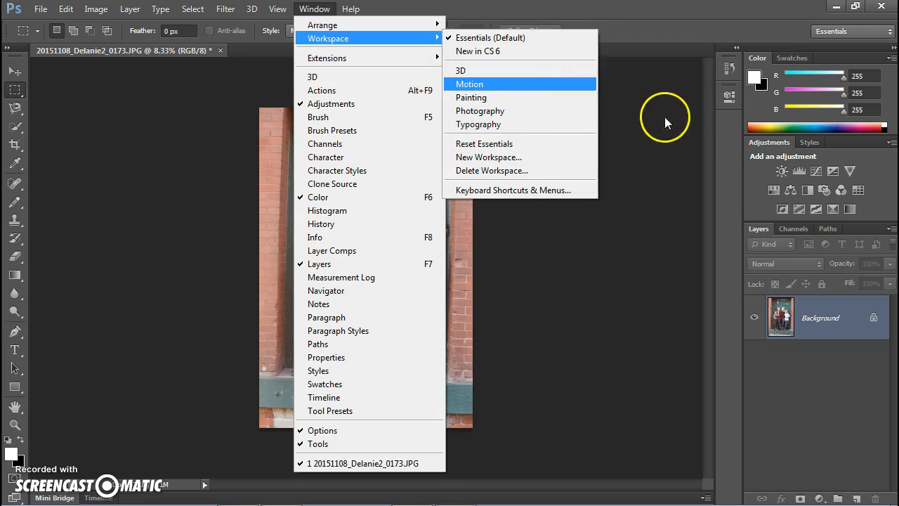
pyautogui.click(700, 133)
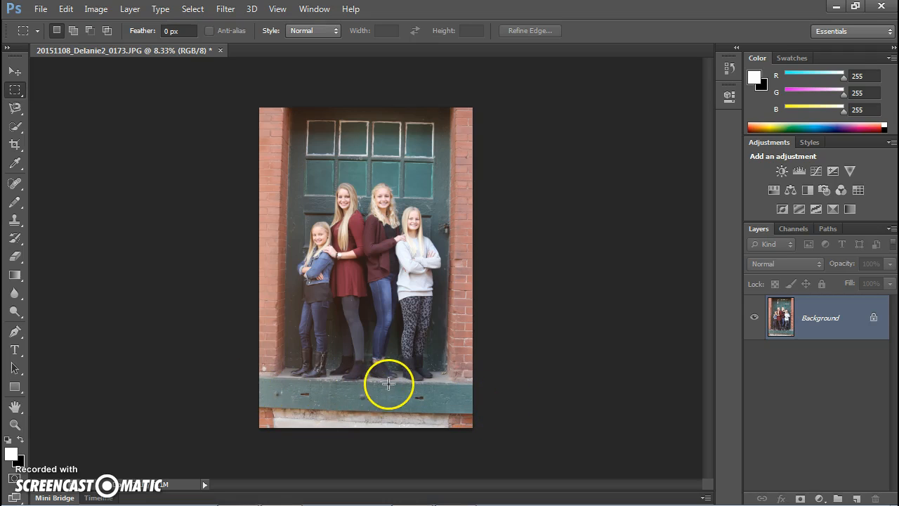
# Select the Crop tool and set its ratio to Unconstrained.
pyautogui.click(15, 145)
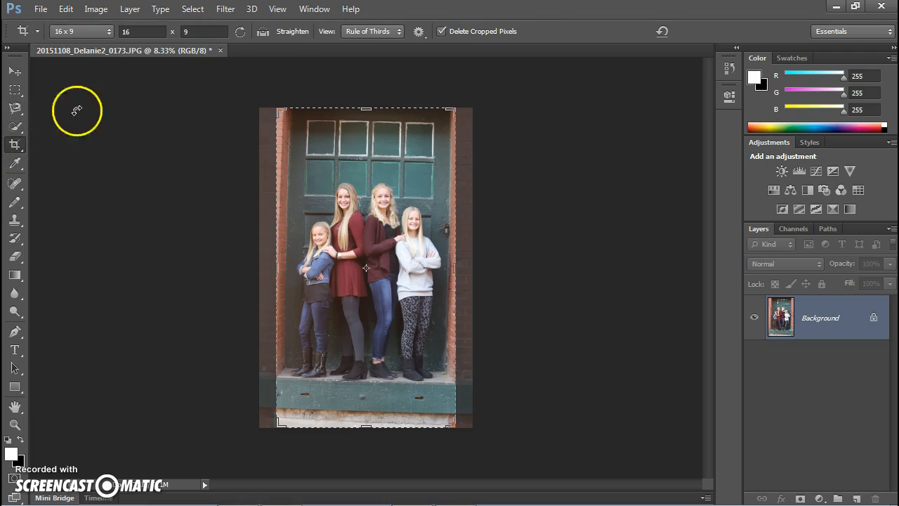
pyautogui.click(290, 32)
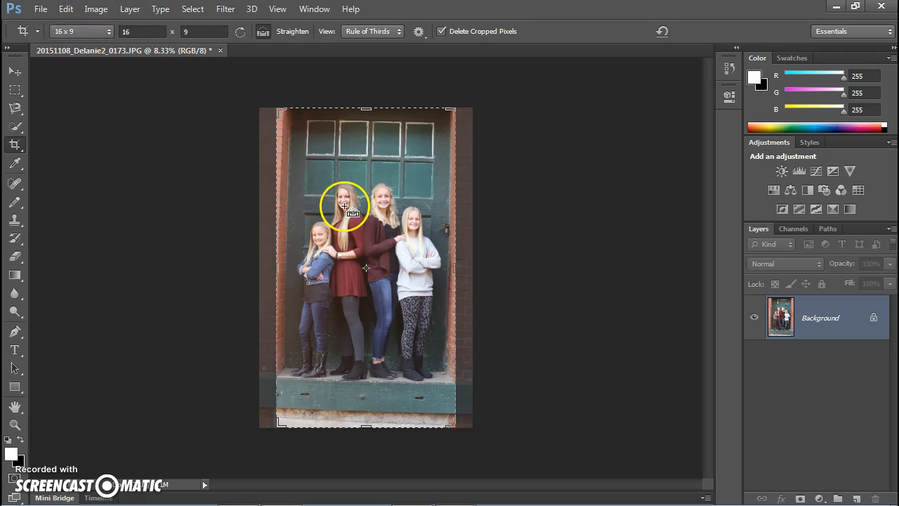
pyautogui.click(104, 40)
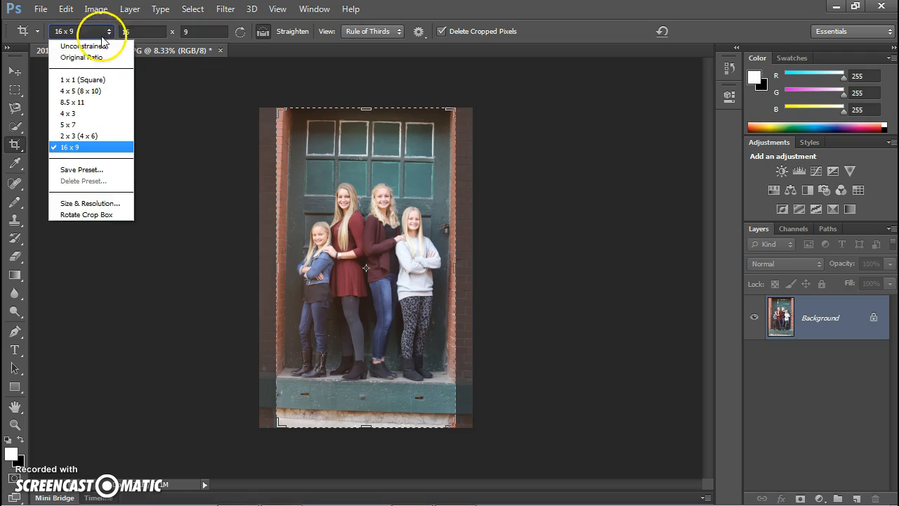
pyautogui.click(104, 35)
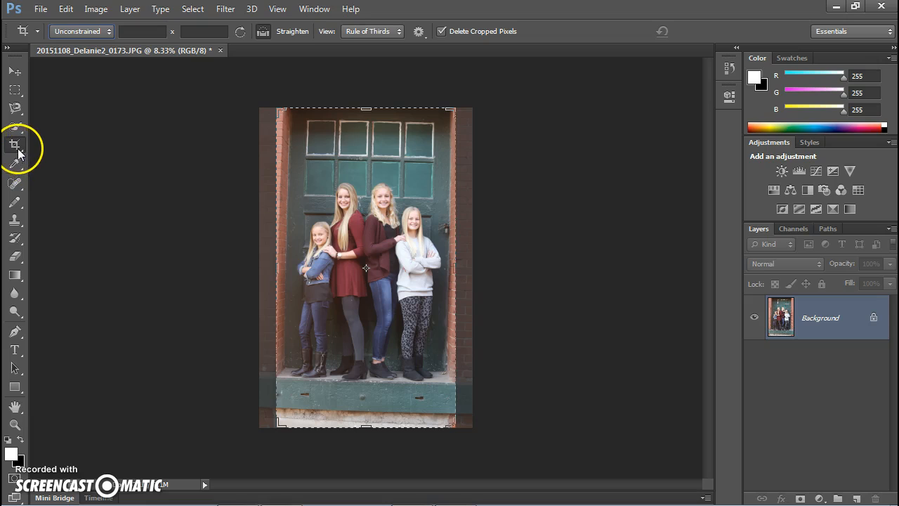
# Straighten the photo by drawing a line along the door's bottom ledge and commit it.
pyautogui.click(289, 33)
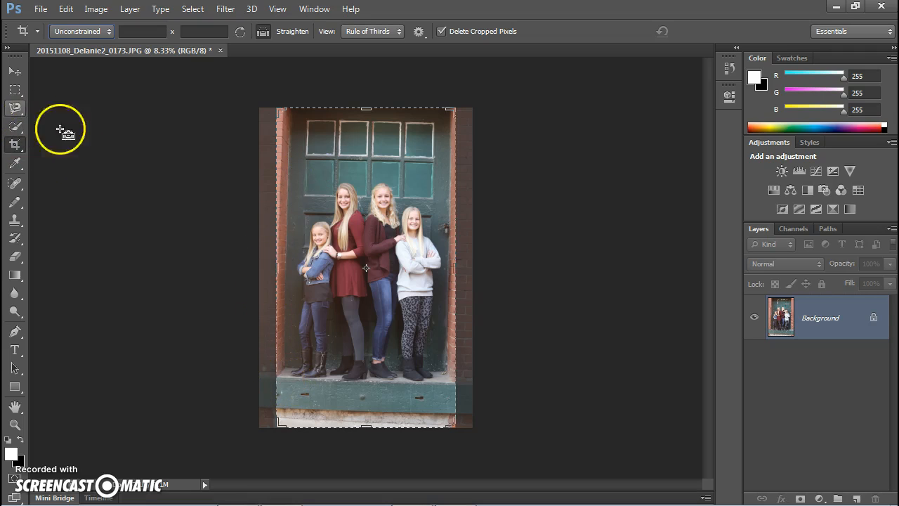
pyautogui.click(15, 71)
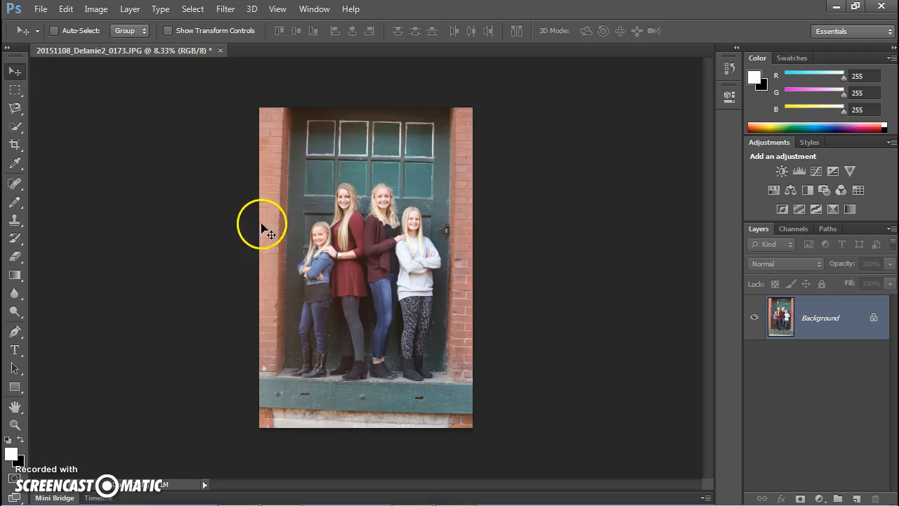
pyautogui.click(20, 147)
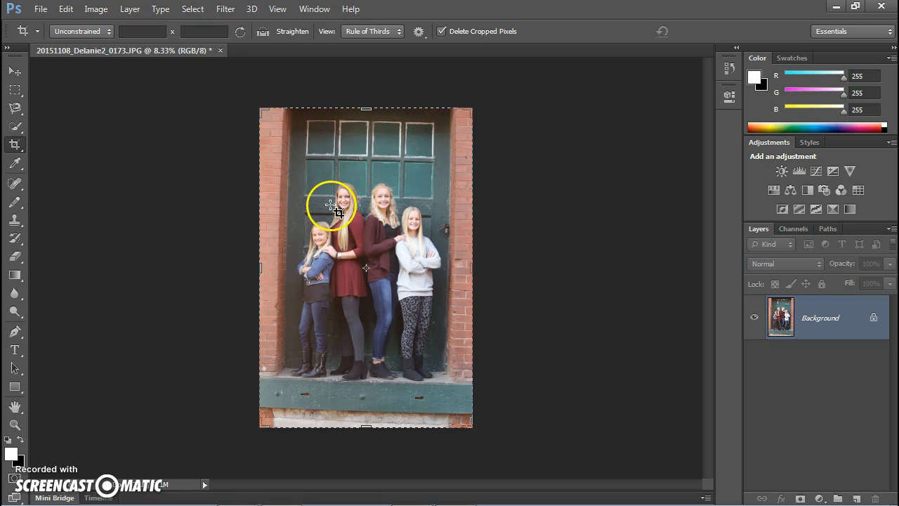
pyautogui.click(291, 32)
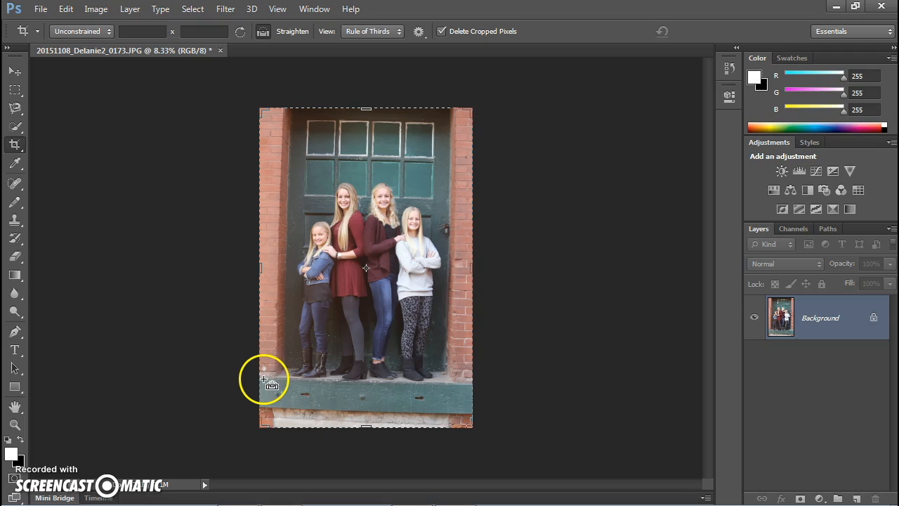
pyautogui.moveTo(265, 378); pyautogui.dragTo(473, 385)
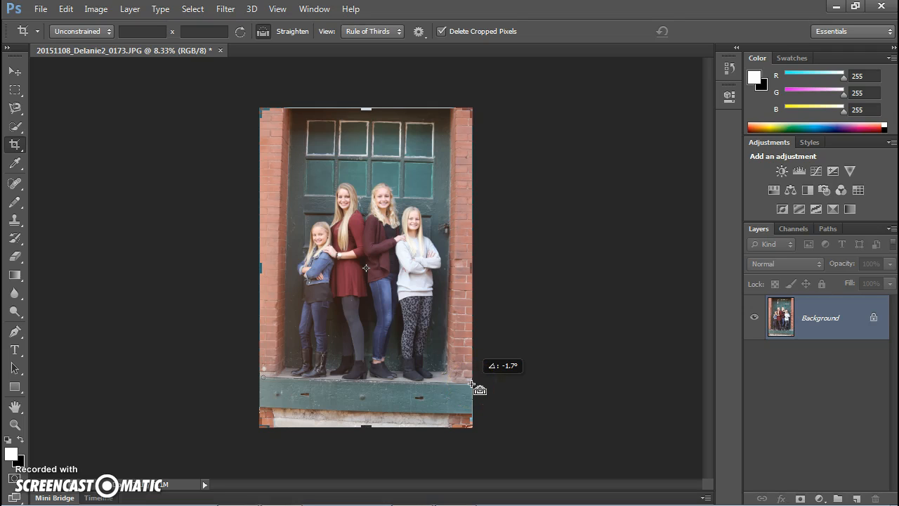
pyautogui.moveTo(412, 300); pyautogui.dragTo(414, 298)
pyautogui.doubleClick(413, 298)
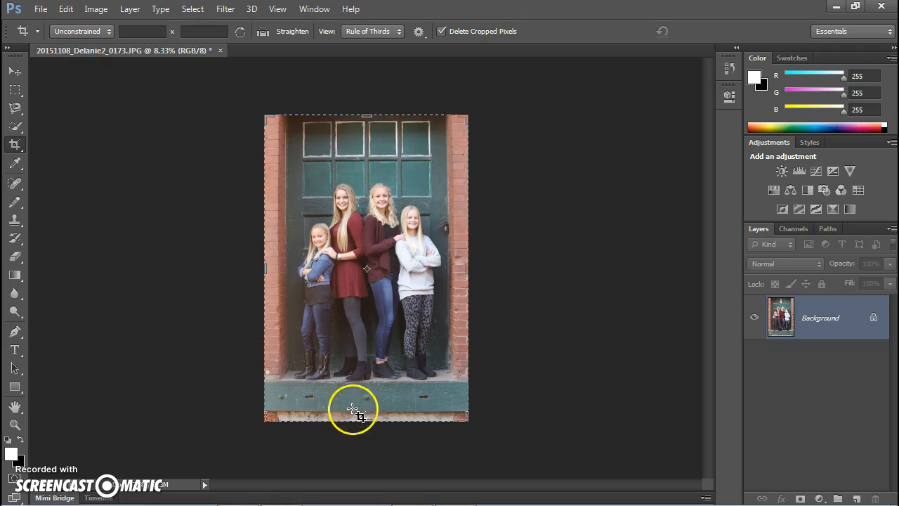
# Try the 8.5 x 11 and 5 x 7 crop ratios, then return the ratio to Unconstrained.
pyautogui.moveTo(361, 418)
pyautogui.mouseDown()
pyautogui.moveTo(378, 331)
pyautogui.moveTo(305, 323)
pyautogui.moveTo(325, 437)
pyautogui.moveTo(387, 344)
pyautogui.moveTo(385, 318)
pyautogui.moveTo(373, 438)
pyautogui.moveTo(373, 420)
pyautogui.mouseUp()
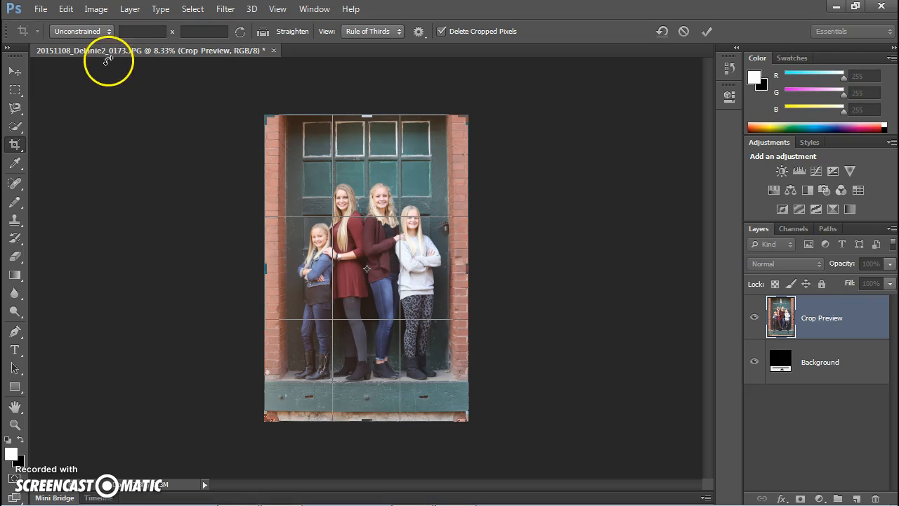
pyautogui.click(99, 31)
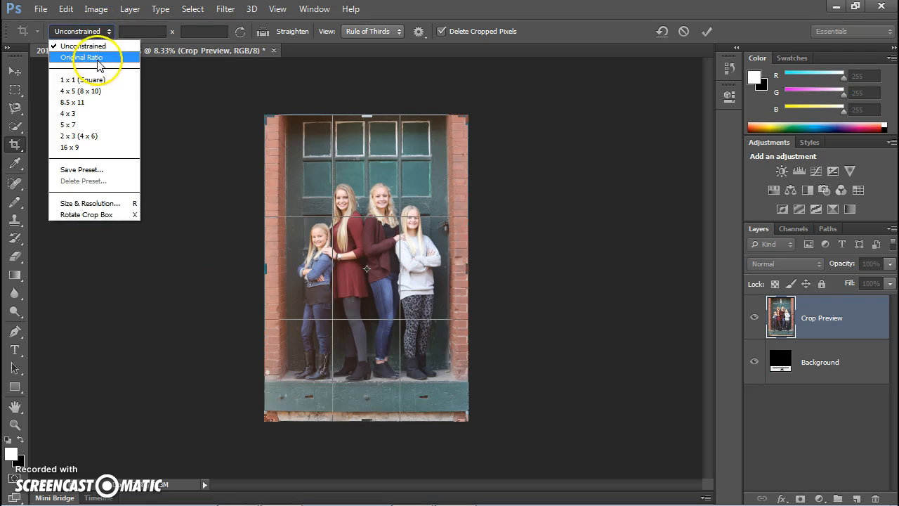
pyautogui.click(84, 103)
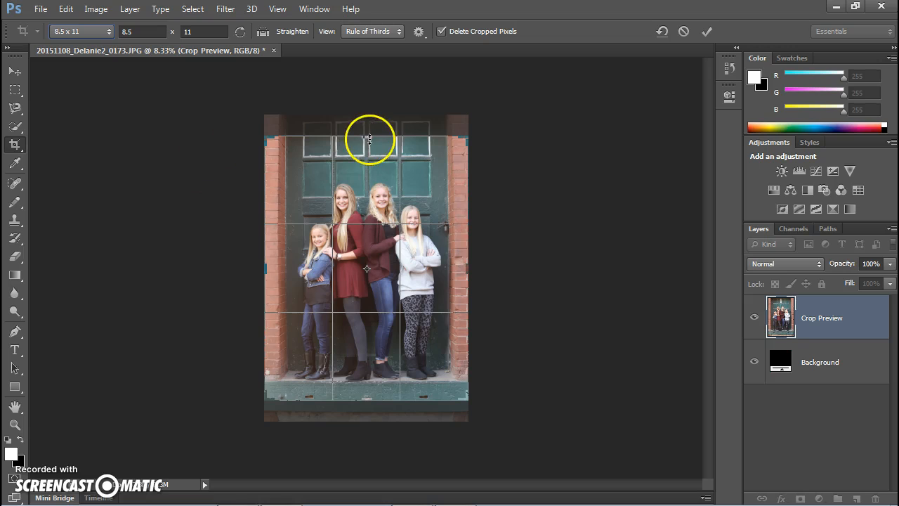
pyautogui.moveTo(271, 136)
pyautogui.mouseDown()
pyautogui.moveTo(305, 161)
pyautogui.moveTo(269, 145)
pyautogui.moveTo(292, 141)
pyautogui.moveTo(328, 154)
pyautogui.moveTo(267, 135)
pyautogui.mouseUp()
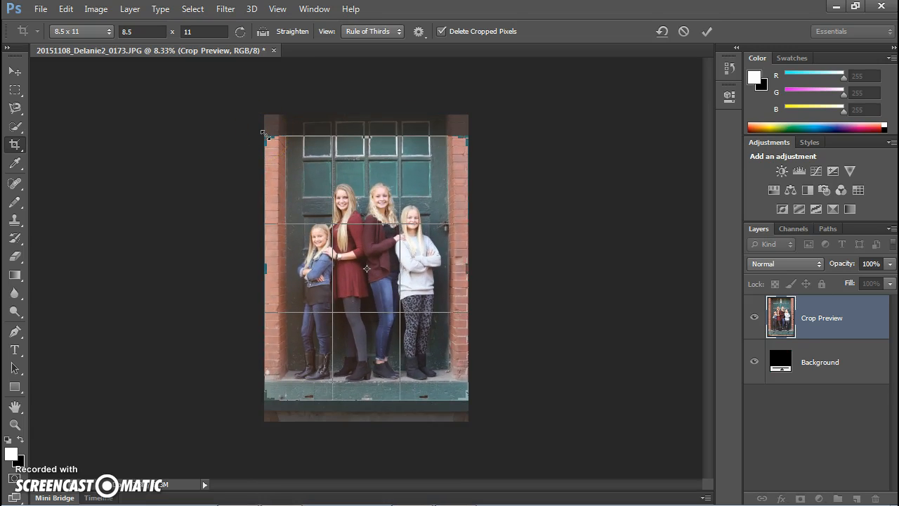
pyautogui.click(92, 31)
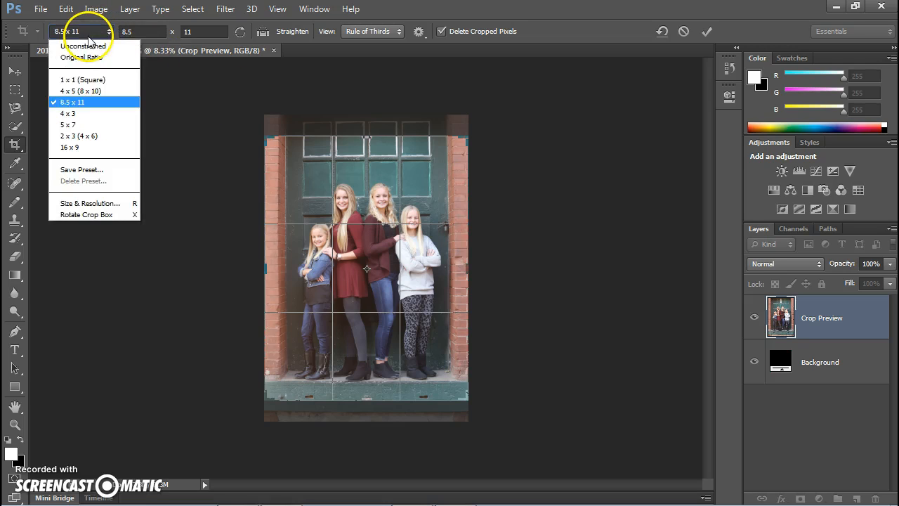
pyautogui.click(83, 125)
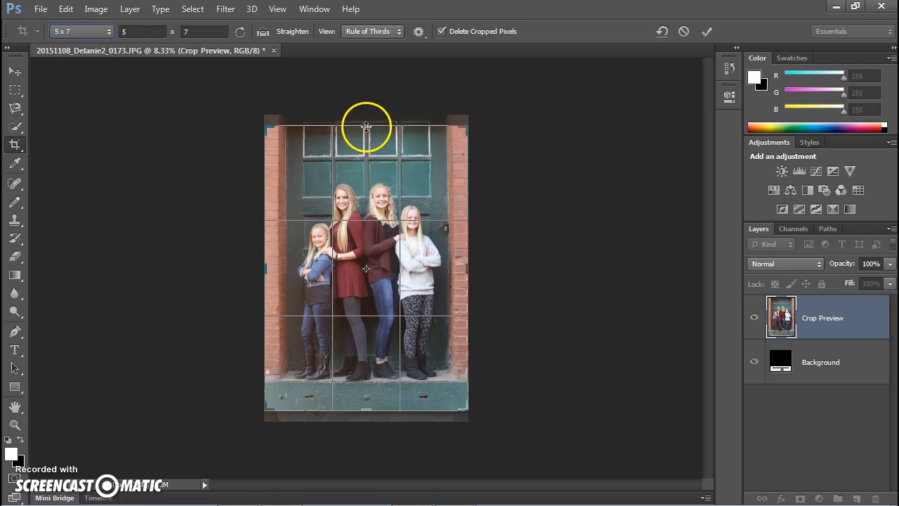
pyautogui.moveTo(364, 126); pyautogui.dragTo(391, 133)
pyautogui.click(83, 32)
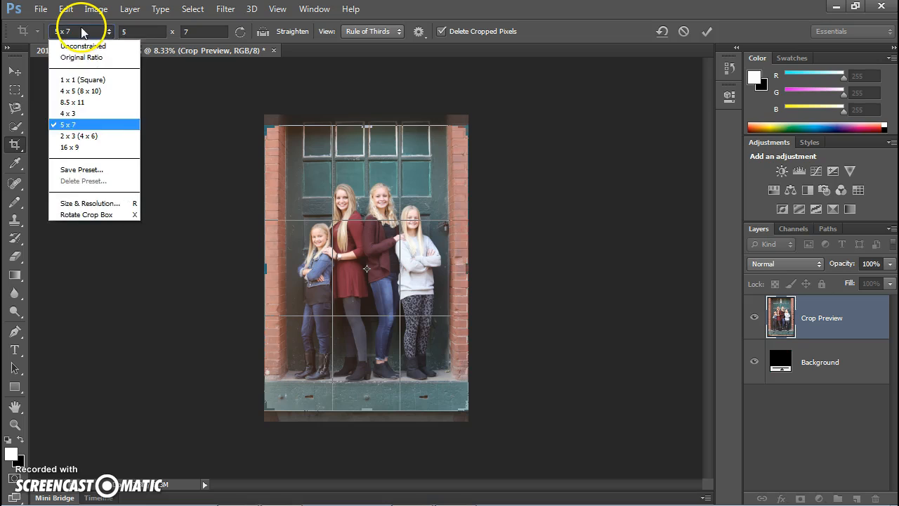
pyautogui.click(90, 46)
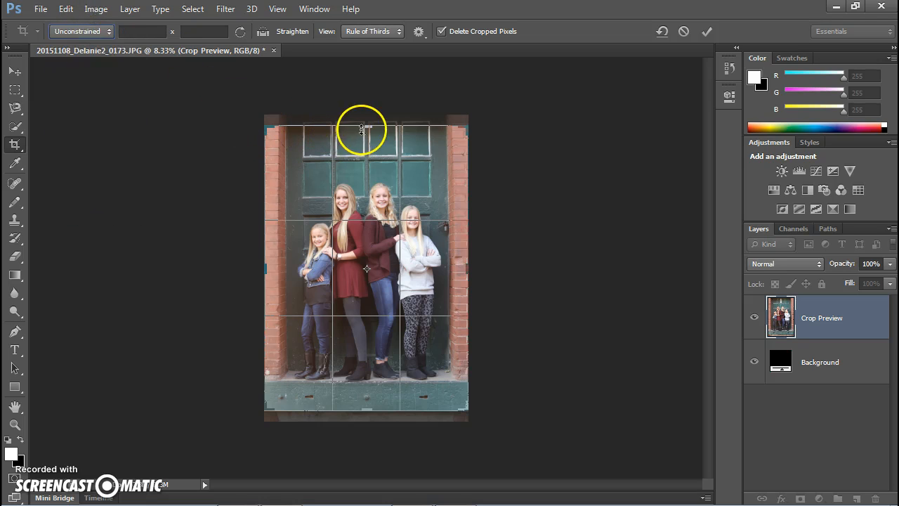
# Crop the photo with the top edge just above the windows and bottom edge adjusted, then undo the crop.
pyautogui.moveTo(370, 128); pyautogui.dragTo(372, 157)
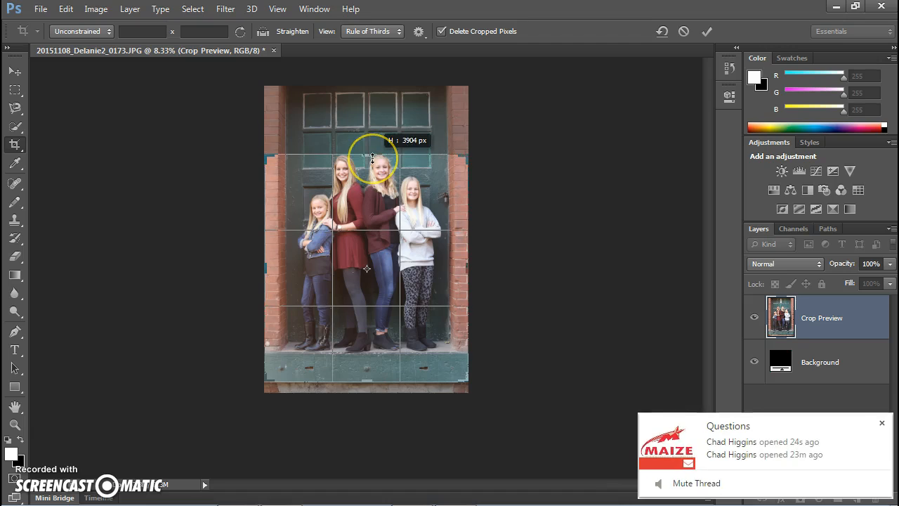
pyautogui.click(883, 424)
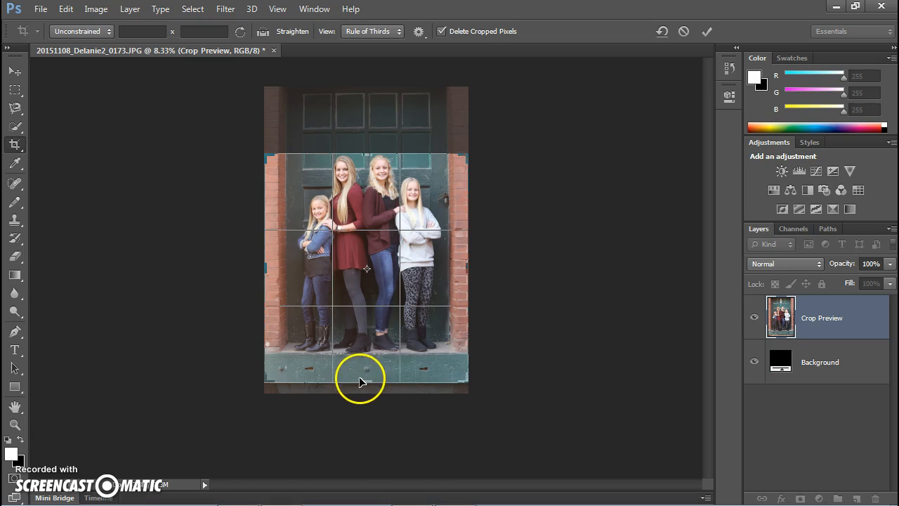
pyautogui.moveTo(366, 382)
pyautogui.mouseDown()
pyautogui.moveTo(379, 310)
pyautogui.moveTo(371, 394)
pyautogui.moveTo(374, 385)
pyautogui.mouseUp()
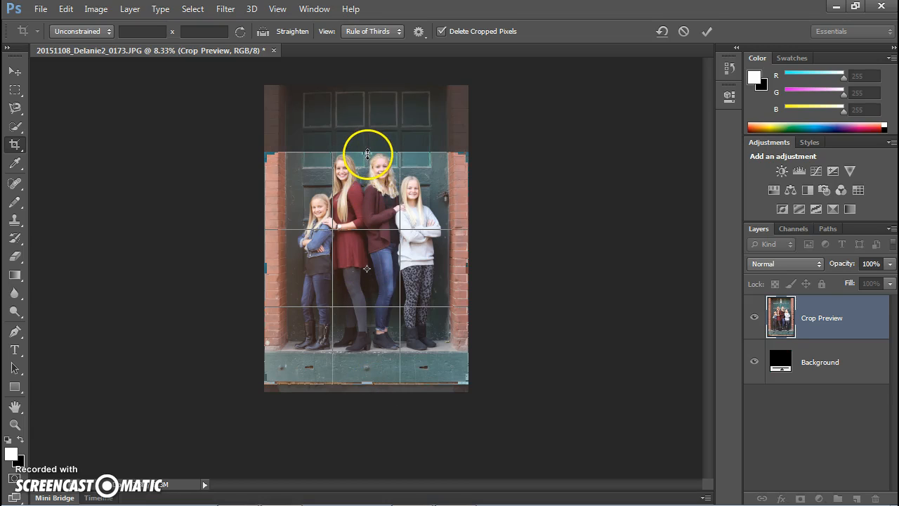
pyautogui.moveTo(367, 153); pyautogui.dragTo(368, 136)
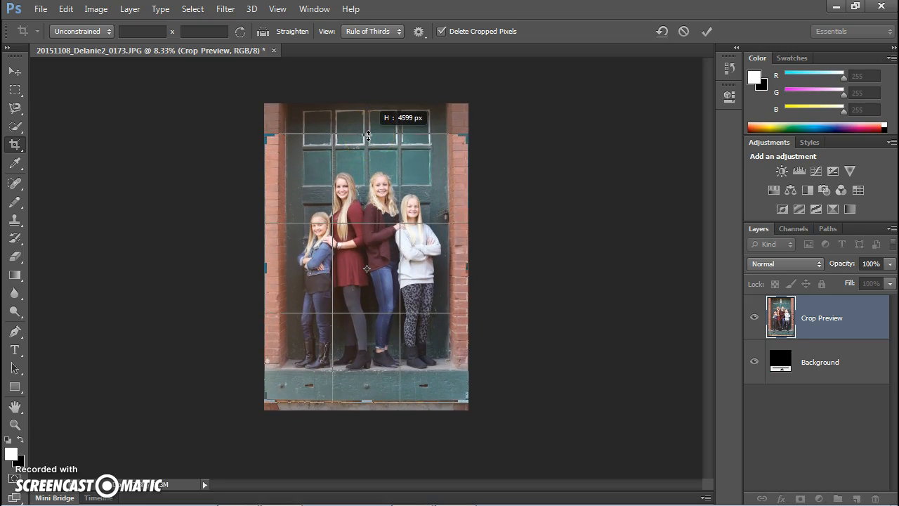
pyautogui.click(361, 220)
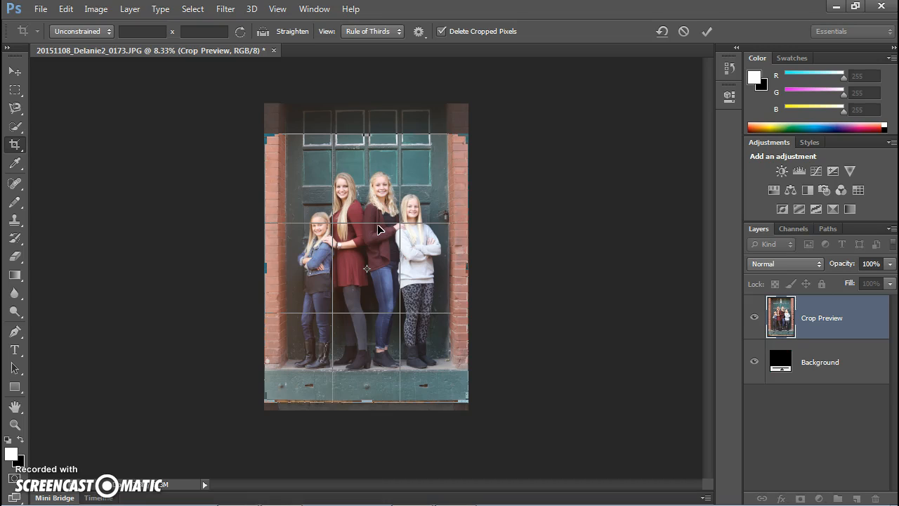
pyautogui.press('Return')
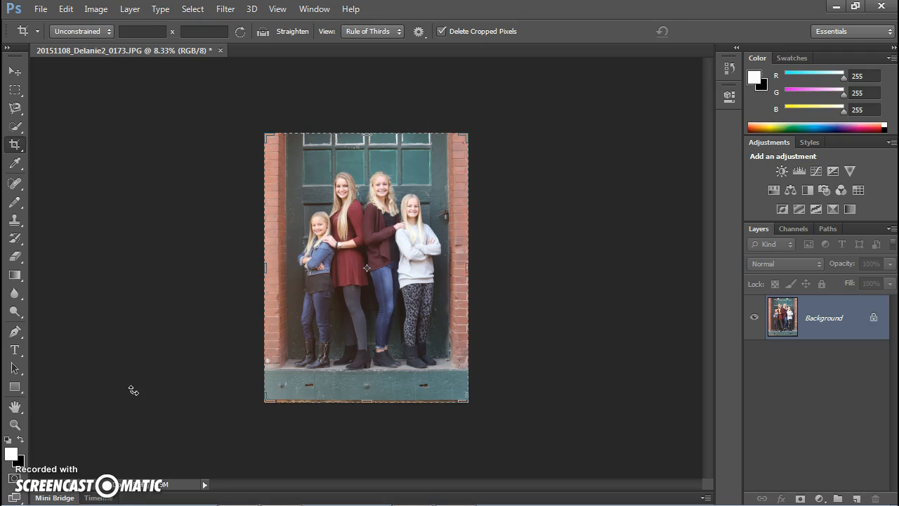
pyautogui.hotkey('ctrl', 'z')
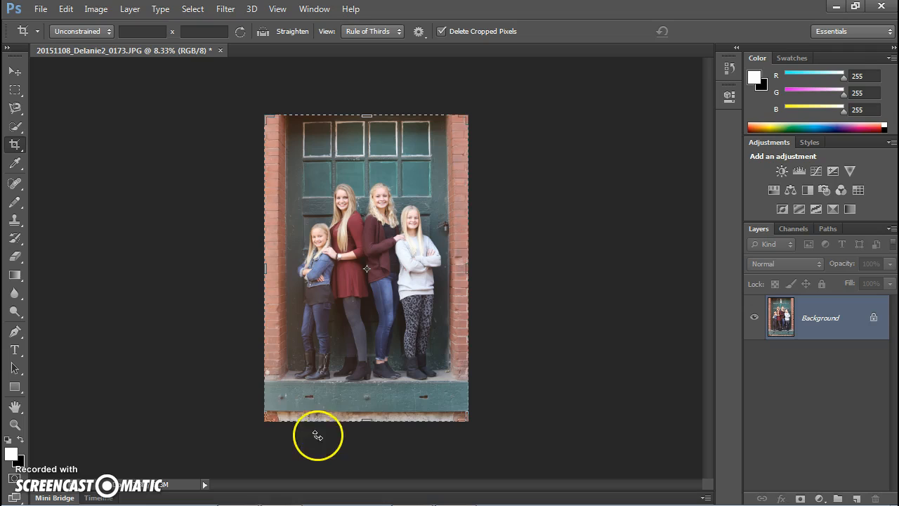
# Apply a crop with the bottom edge slightly raised, then undo it.
pyautogui.moveTo(364, 421); pyautogui.dragTo(361, 416)
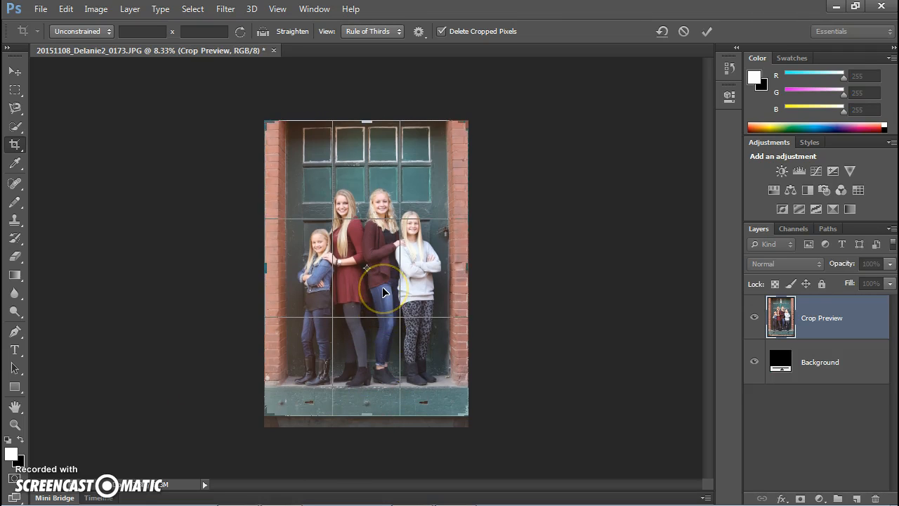
pyautogui.press('Return')
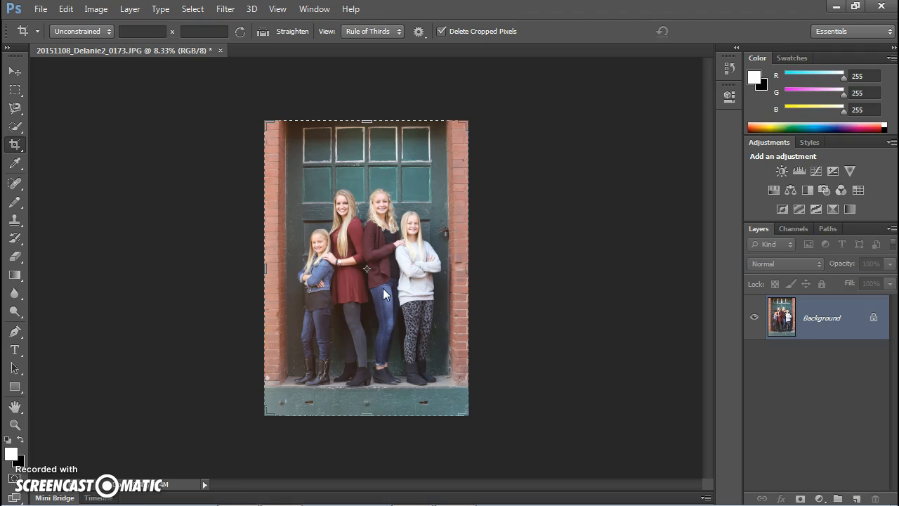
pyautogui.hotkey('ctrl', 'z')
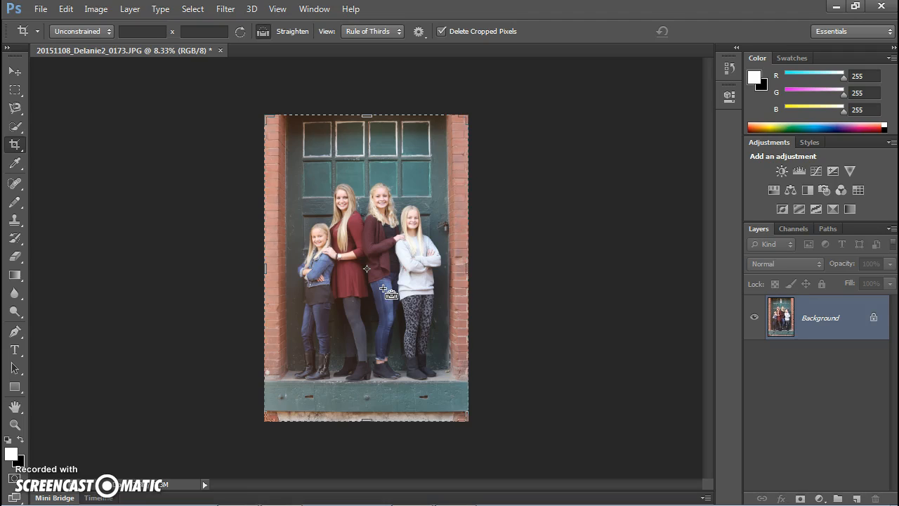
# Redo the crop, step through the Open and Crop states in the History panel ending on the last crop, and close the panel.
pyautogui.hotkey('ctrl', 'z')
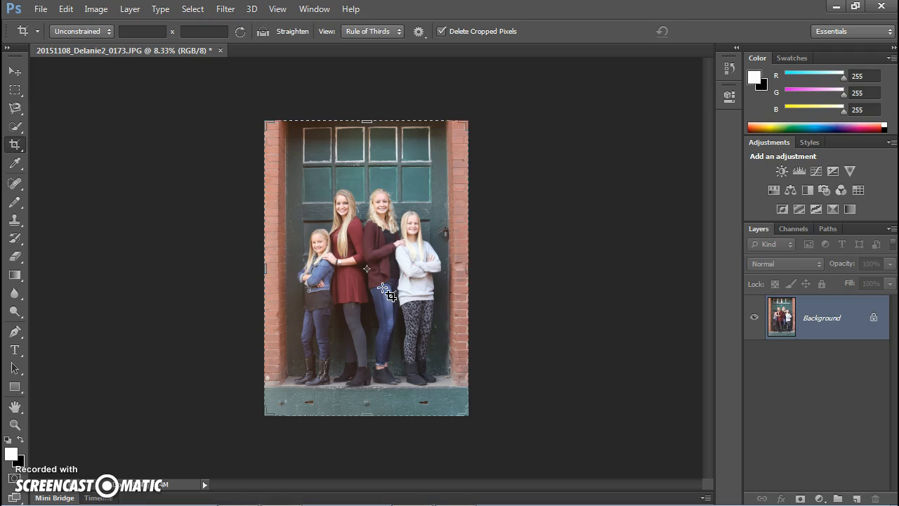
pyautogui.click(305, 11)
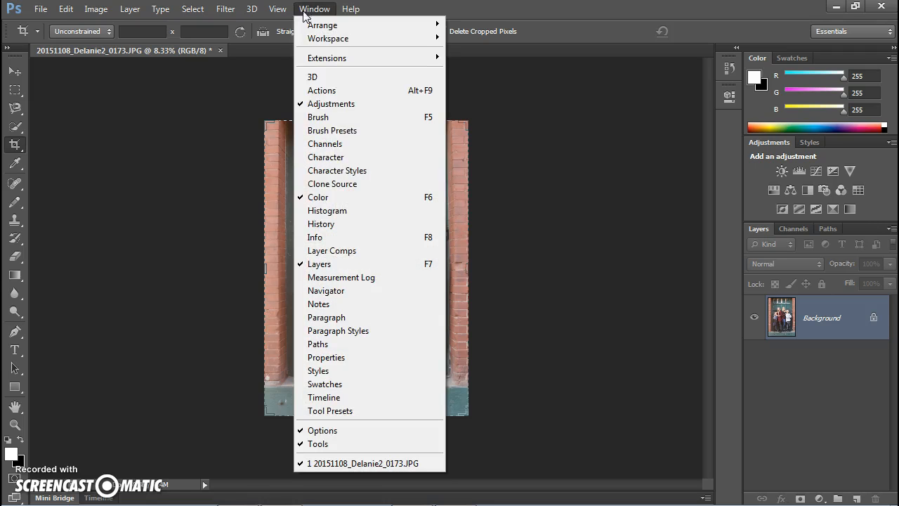
pyautogui.click(329, 223)
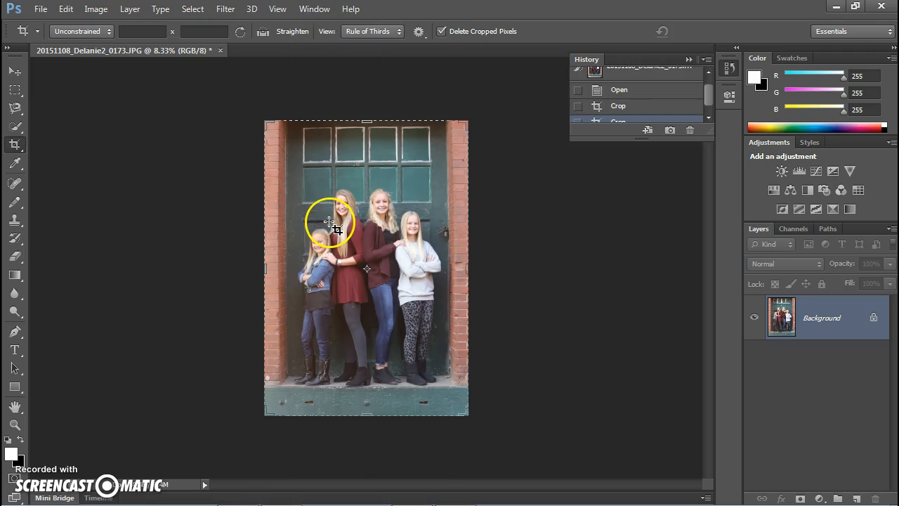
pyautogui.moveTo(708, 138); pyautogui.dragTo(711, 198)
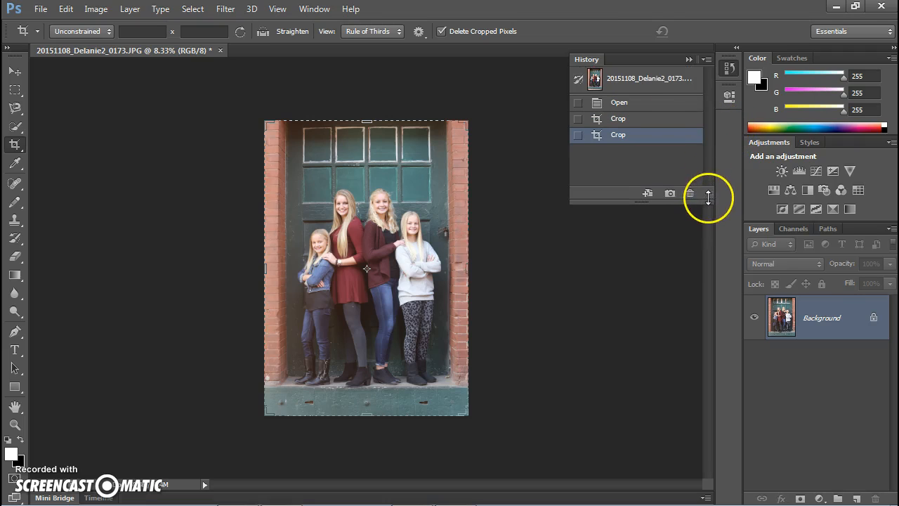
pyautogui.click(618, 104)
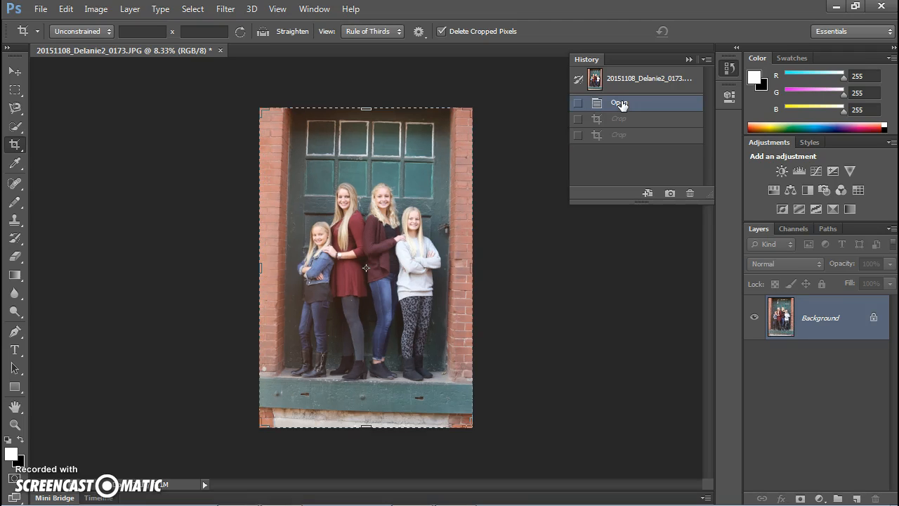
pyautogui.click(620, 119)
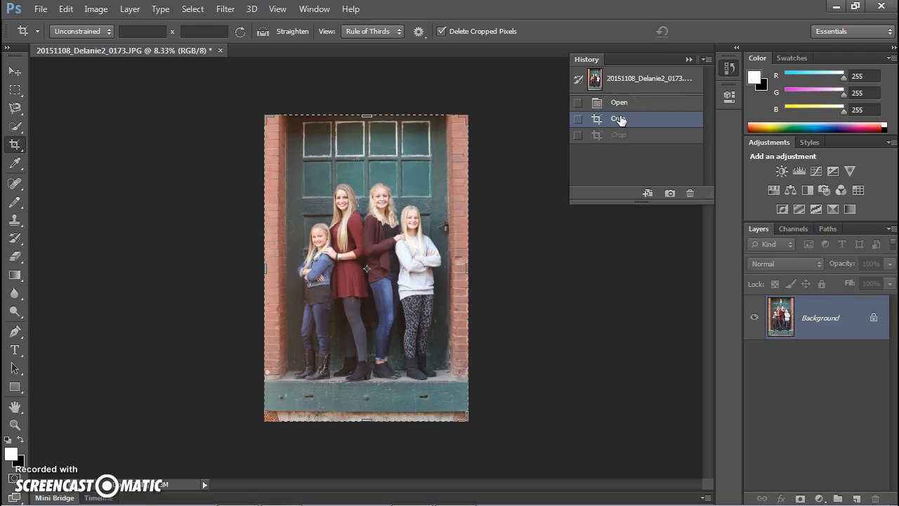
pyautogui.click(617, 135)
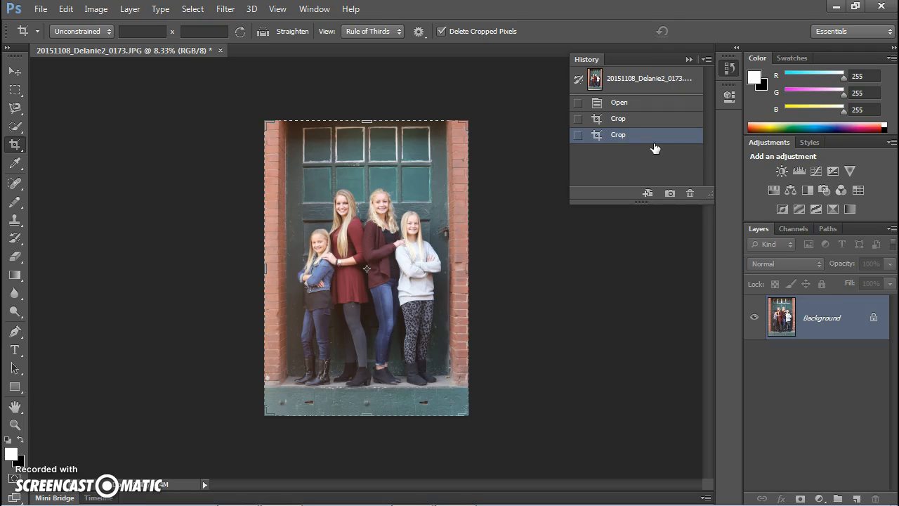
pyautogui.click(688, 59)
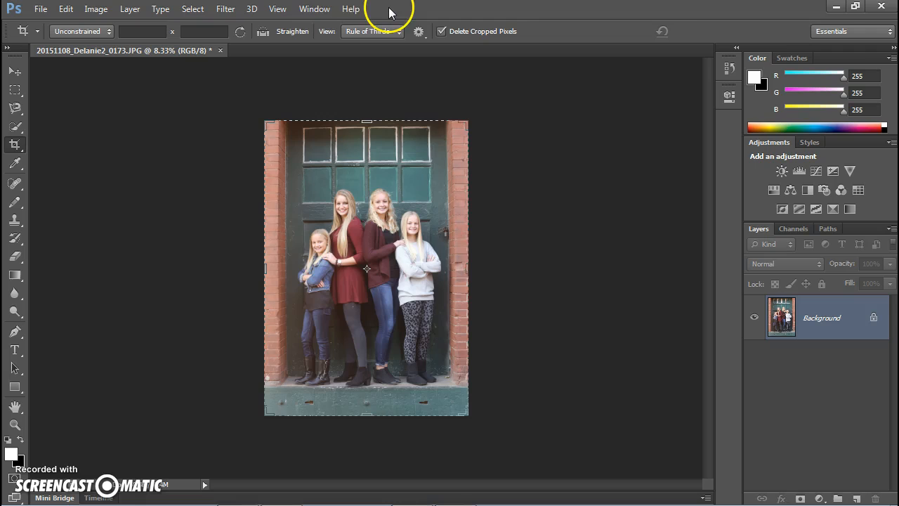
pyautogui.click(314, 9)
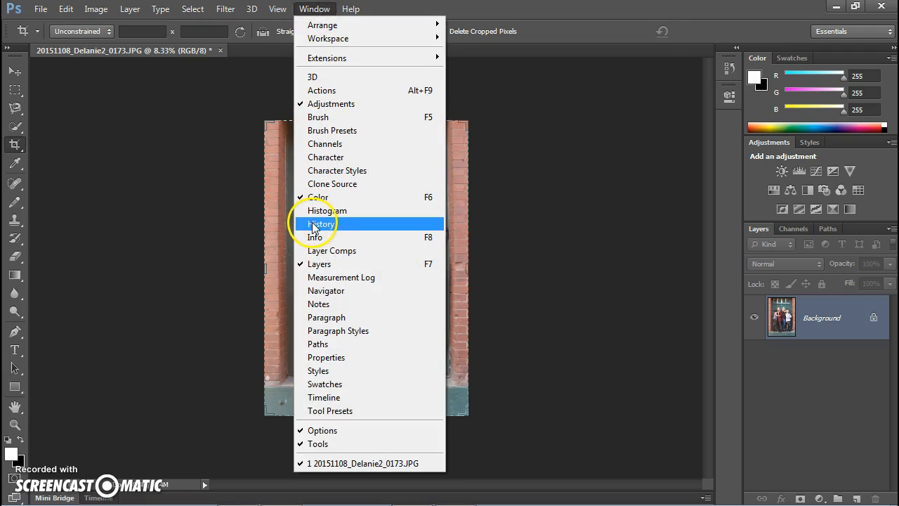
pyautogui.click(189, 216)
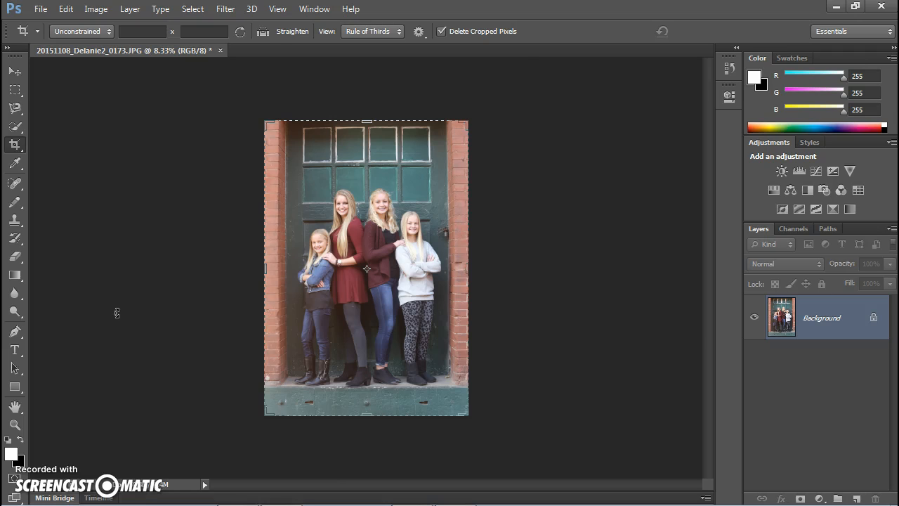
# Add a Levels adjustment layer with input levels set to 20, 0.87 and 248.
pyautogui.hotkey('ctrl', '+')
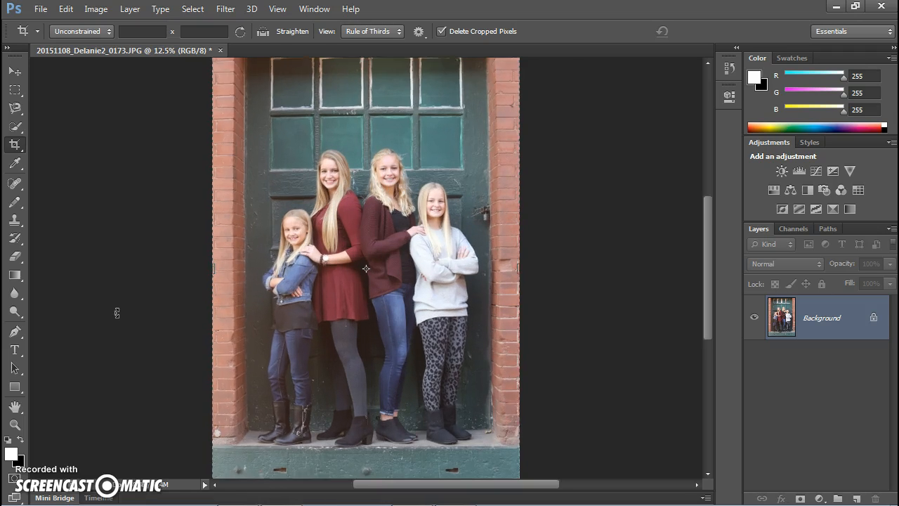
pyautogui.hotkey('ctrl', '+')
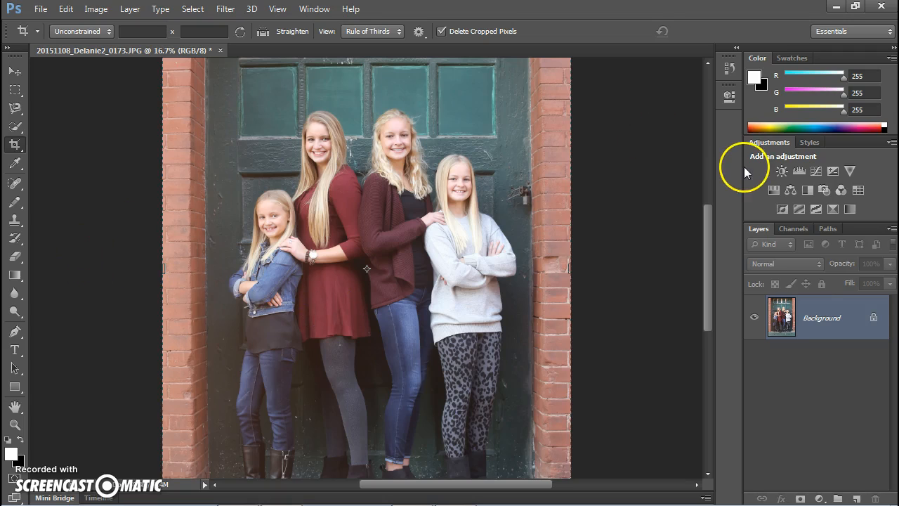
pyautogui.click(800, 169)
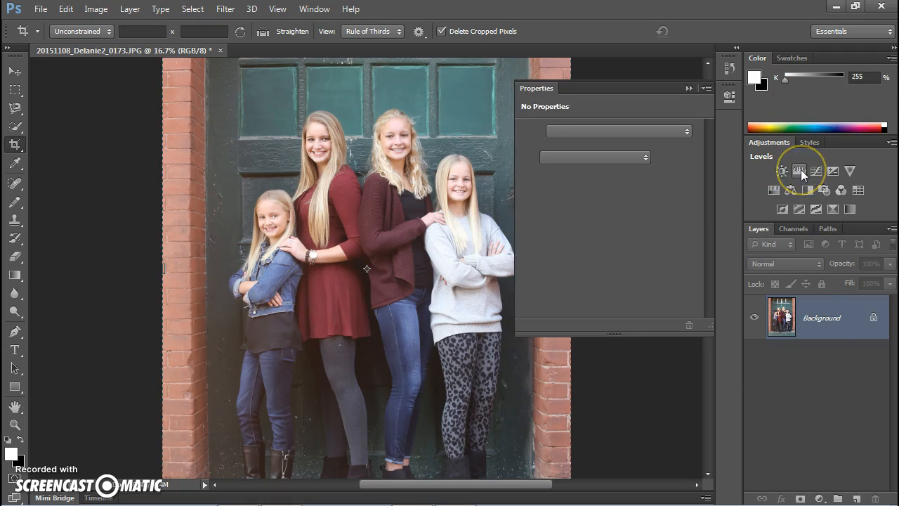
pyautogui.moveTo(586, 89); pyautogui.dragTo(661, 86)
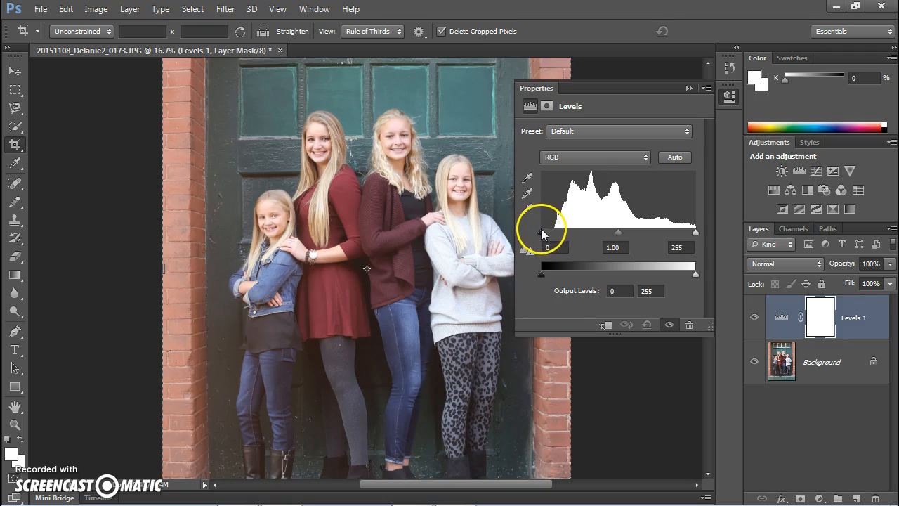
pyautogui.moveTo(542, 232)
pyautogui.mouseDown()
pyautogui.moveTo(555, 239)
pyautogui.moveTo(538, 237)
pyautogui.moveTo(548, 234)
pyautogui.mouseUp()
pyautogui.moveTo(552, 235); pyautogui.dragTo(556, 235)
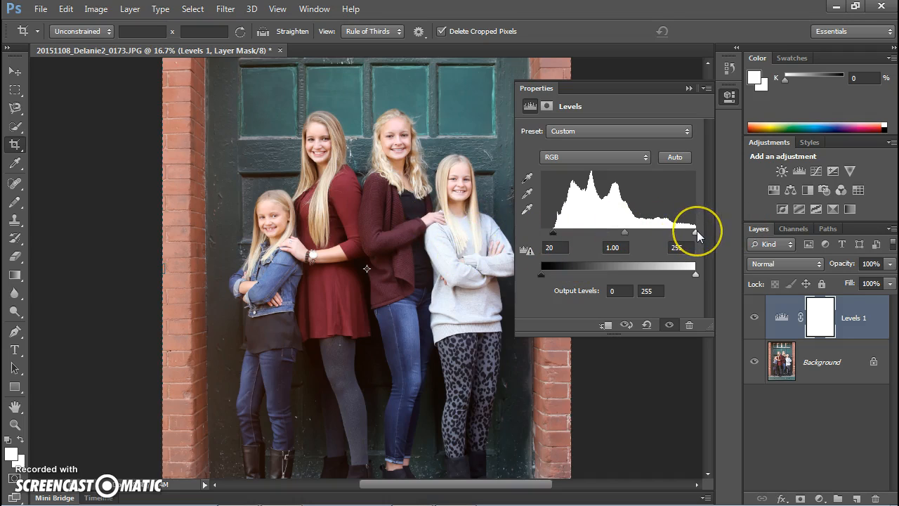
pyautogui.moveTo(690, 235); pyautogui.dragTo(692, 231)
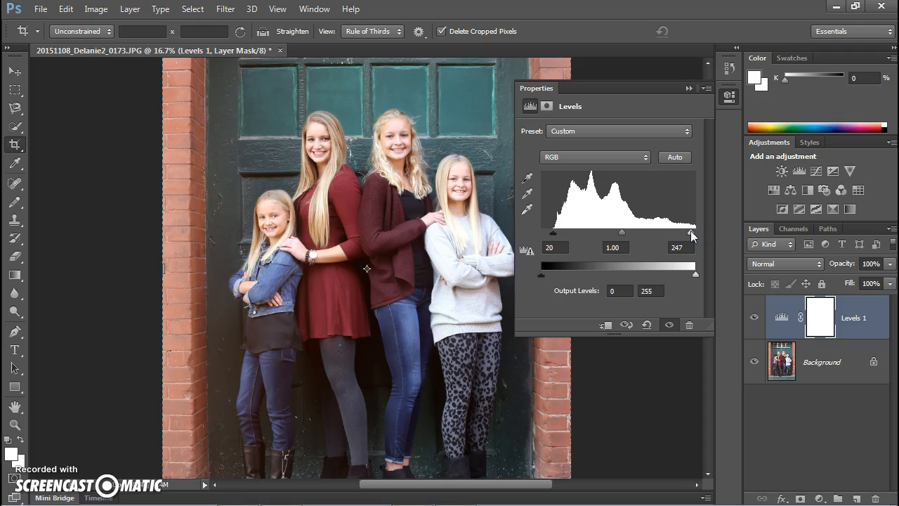
pyautogui.moveTo(698, 235)
pyautogui.mouseDown()
pyautogui.moveTo(687, 236)
pyautogui.moveTo(722, 235)
pyautogui.moveTo(546, 235)
pyautogui.moveTo(715, 235)
pyautogui.moveTo(721, 242)
pyautogui.moveTo(691, 238)
pyautogui.mouseUp()
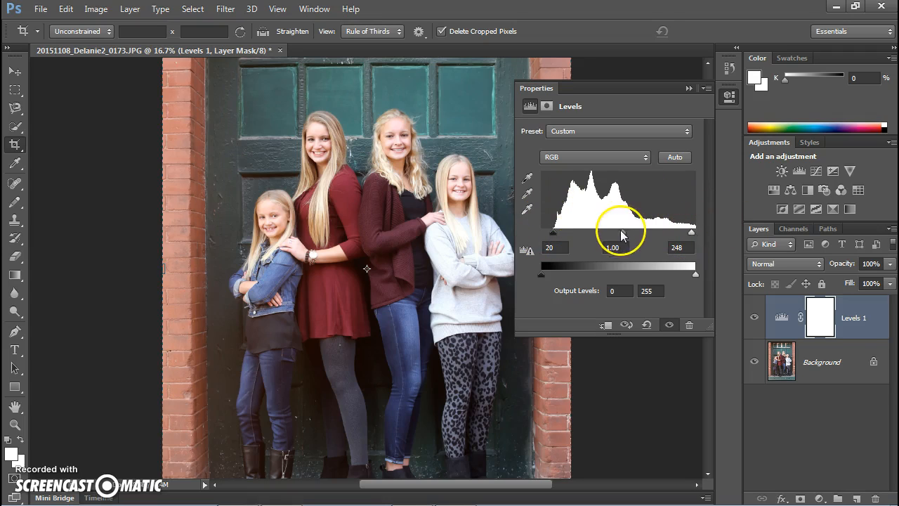
pyautogui.moveTo(623, 236); pyautogui.dragTo(627, 238)
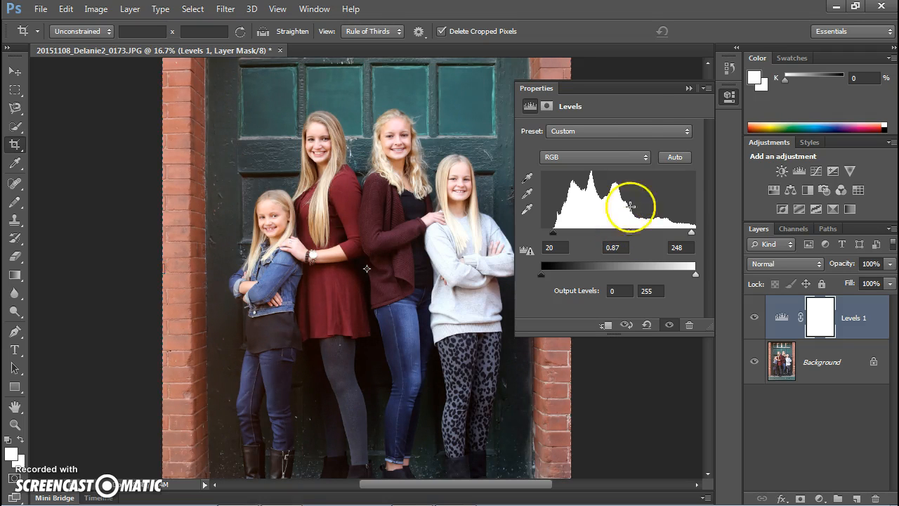
pyautogui.click(688, 88)
# Toggle the Levels 1 layer's visibility to compare the photo before and after.
pyautogui.click(754, 319)
pyautogui.click(754, 319)
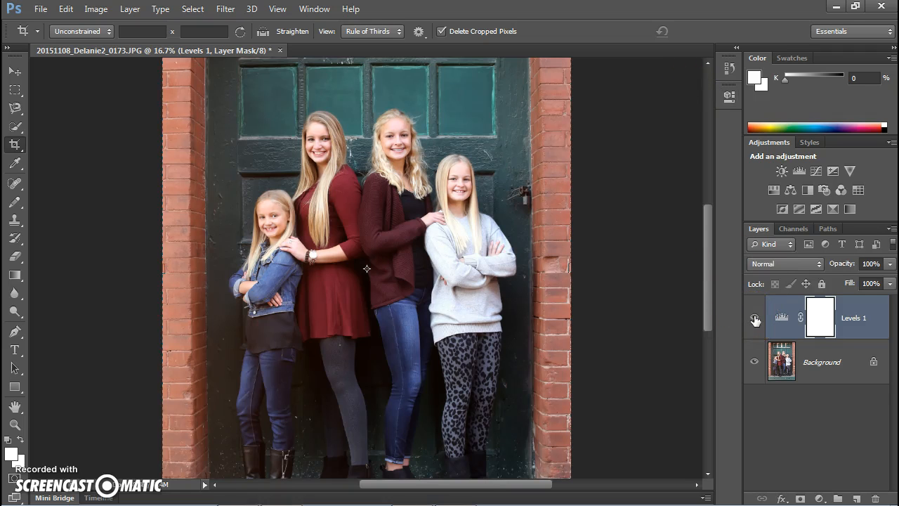
pyautogui.click(755, 320)
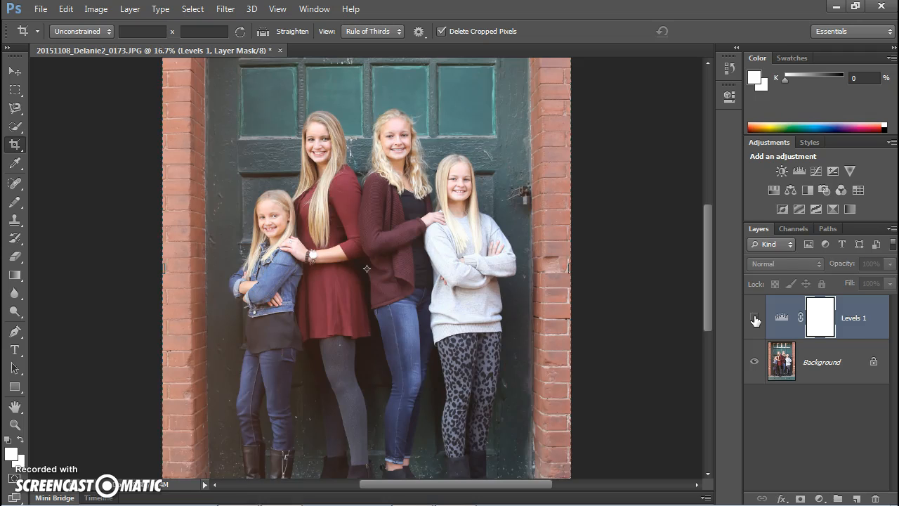
pyautogui.click(755, 320)
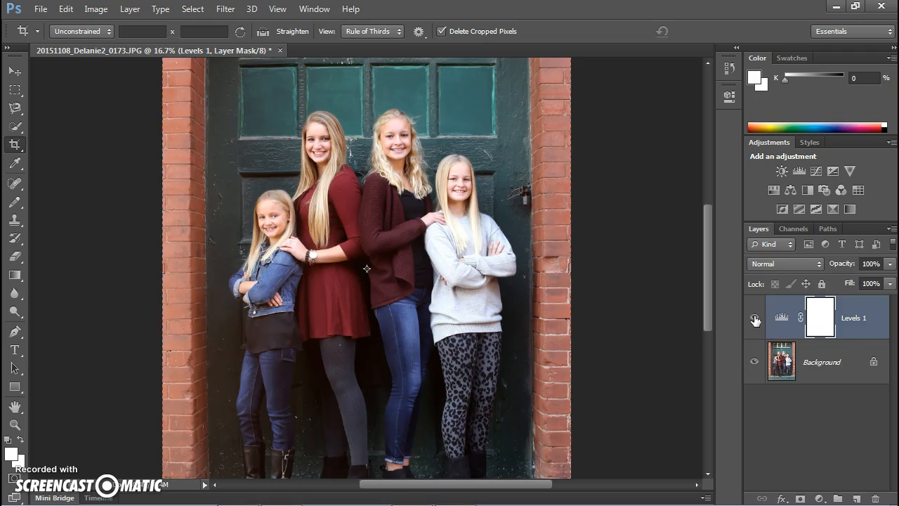
pyautogui.click(755, 319)
pyautogui.click(755, 320)
# Add a Color Balance adjustment layer with Midtones set to +18 red, +10 green and +24 blue.
pyautogui.click(790, 190)
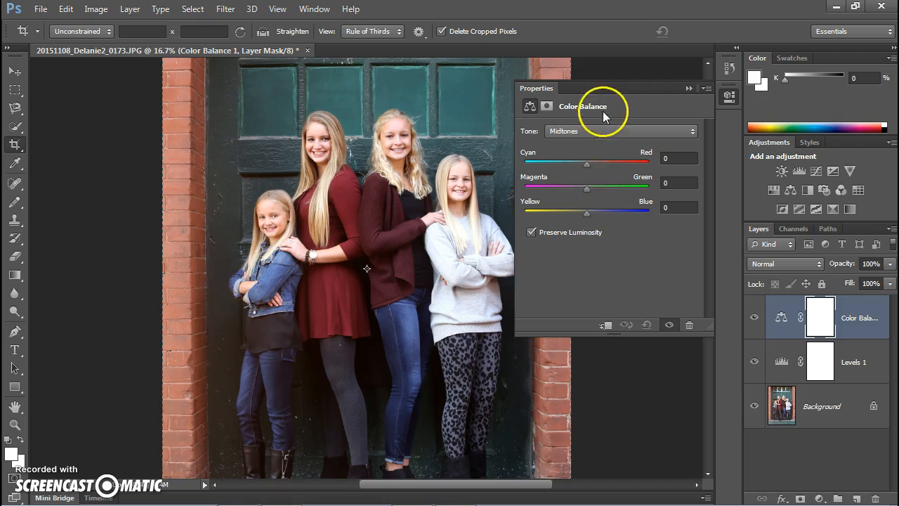
pyautogui.moveTo(605, 87); pyautogui.dragTo(656, 78)
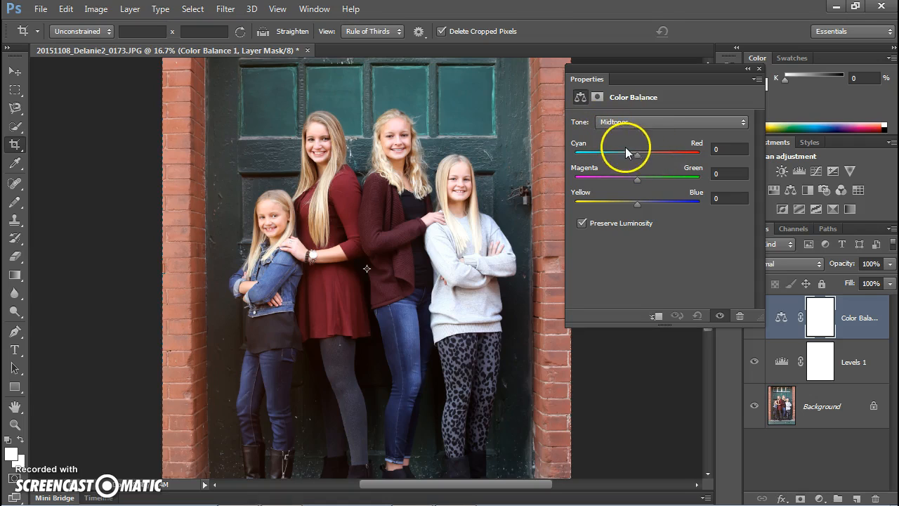
pyautogui.click(637, 156)
pyautogui.moveTo(637, 158); pyautogui.dragTo(657, 160)
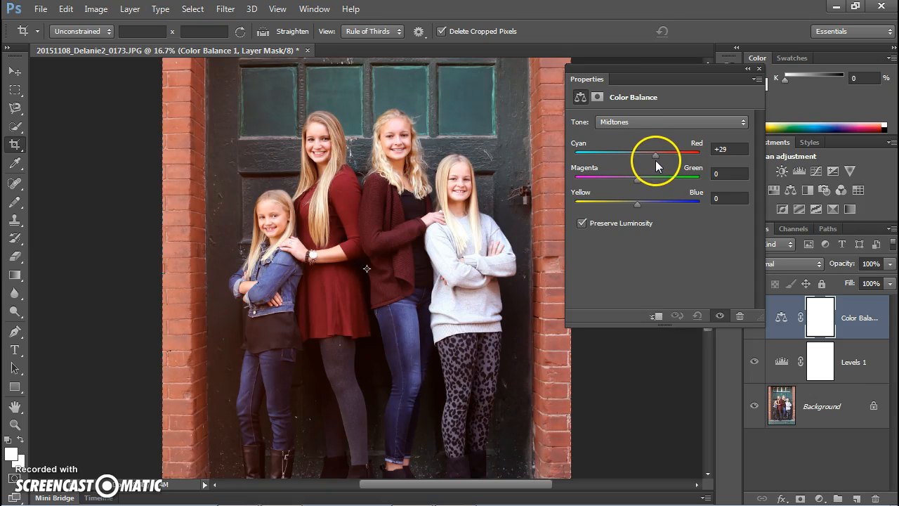
pyautogui.moveTo(653, 161); pyautogui.dragTo(650, 162)
pyautogui.moveTo(650, 157); pyautogui.dragTo(653, 204)
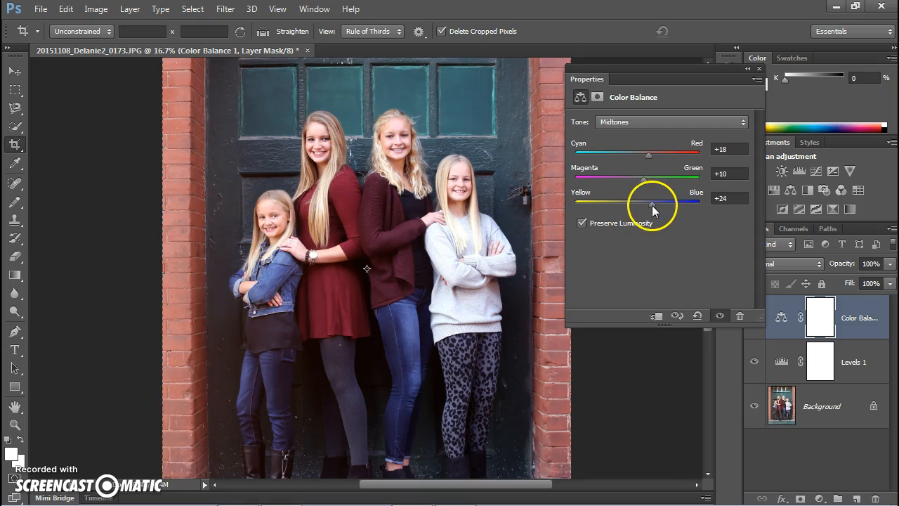
pyautogui.click(760, 68)
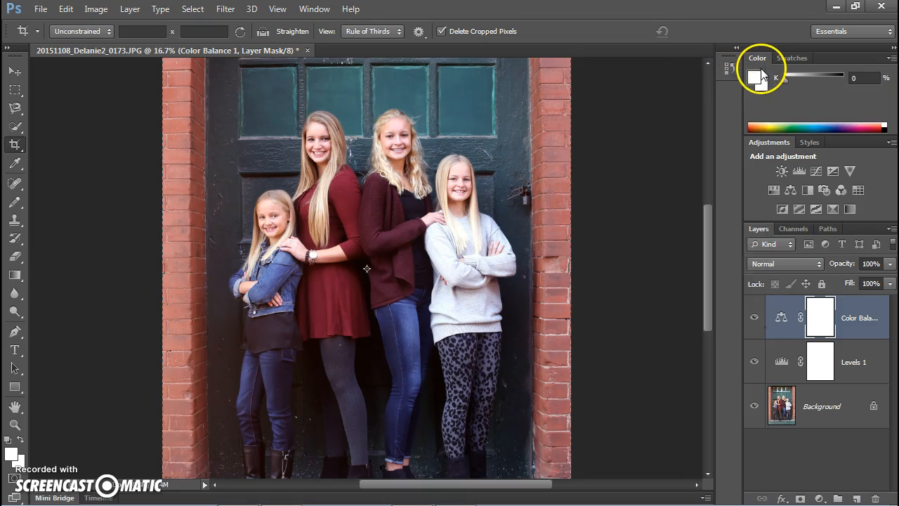
# Toggle the Color Balance layer's visibility to compare the photo before and after.
pyautogui.click(755, 318)
pyautogui.click(755, 318)
pyautogui.click(755, 320)
pyautogui.click(755, 320)
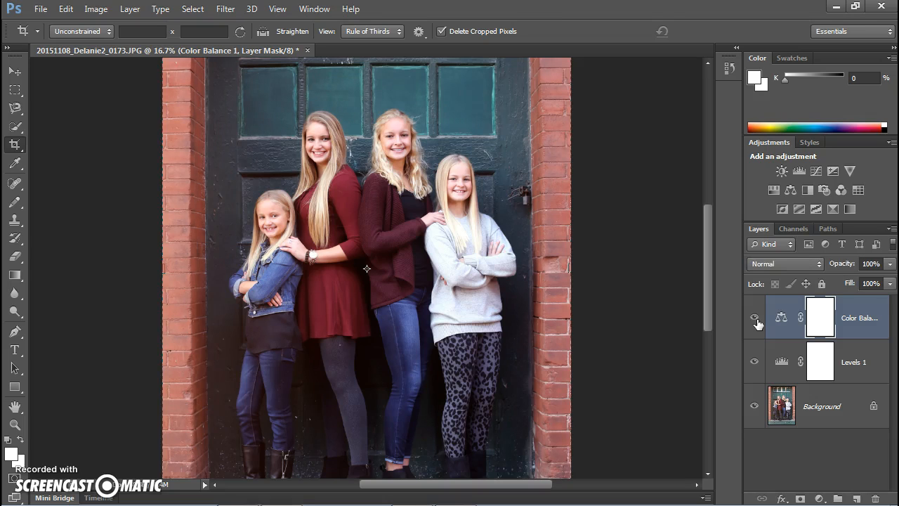
pyautogui.click(755, 320)
pyautogui.click(755, 319)
# Reopen the Color Balance settings and set the Shadows to +8 red, +7 green and +8 blue.
pyautogui.click(824, 320)
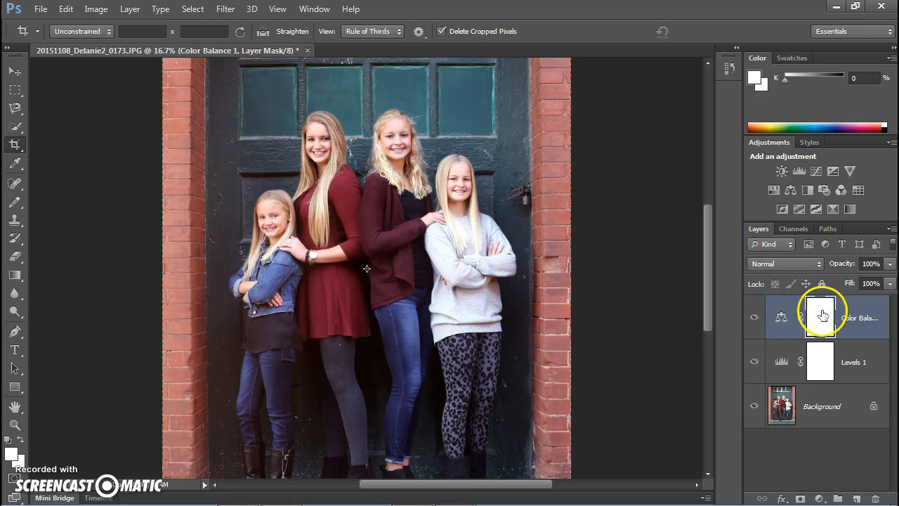
pyautogui.click(852, 322)
pyautogui.doubleClick(851, 319)
pyautogui.doubleClick(817, 318)
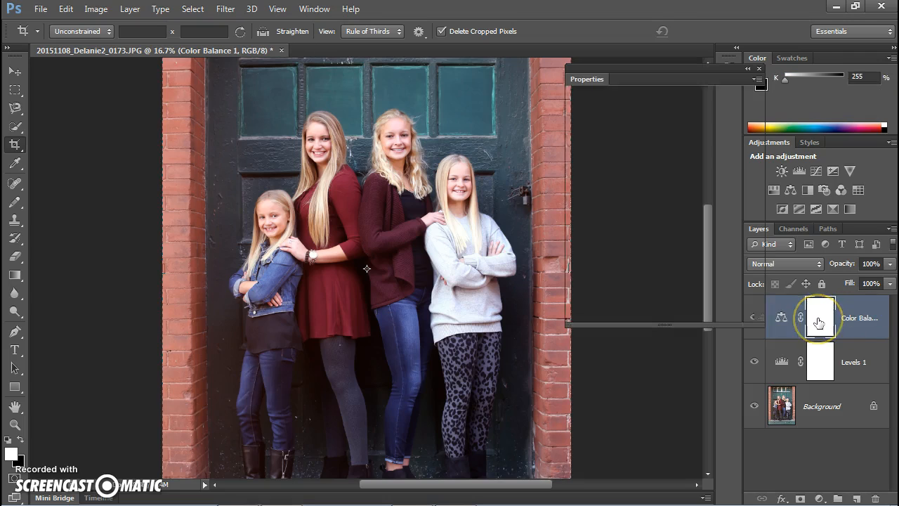
pyautogui.click(780, 318)
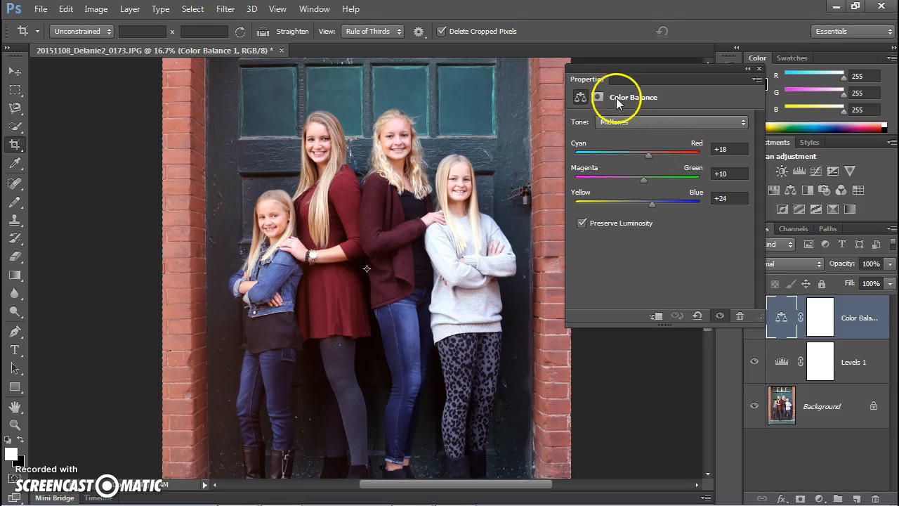
pyautogui.click(619, 124)
pyautogui.click(621, 134)
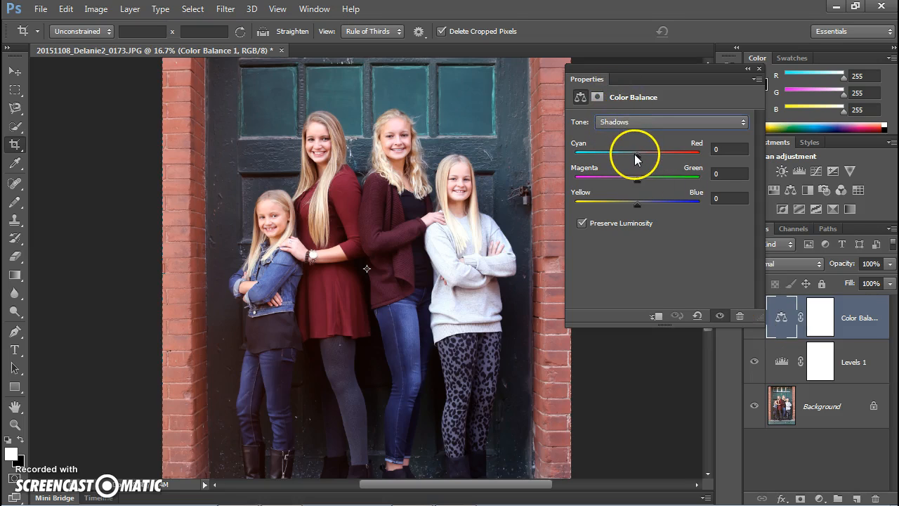
pyautogui.moveTo(637, 156); pyautogui.dragTo(642, 203)
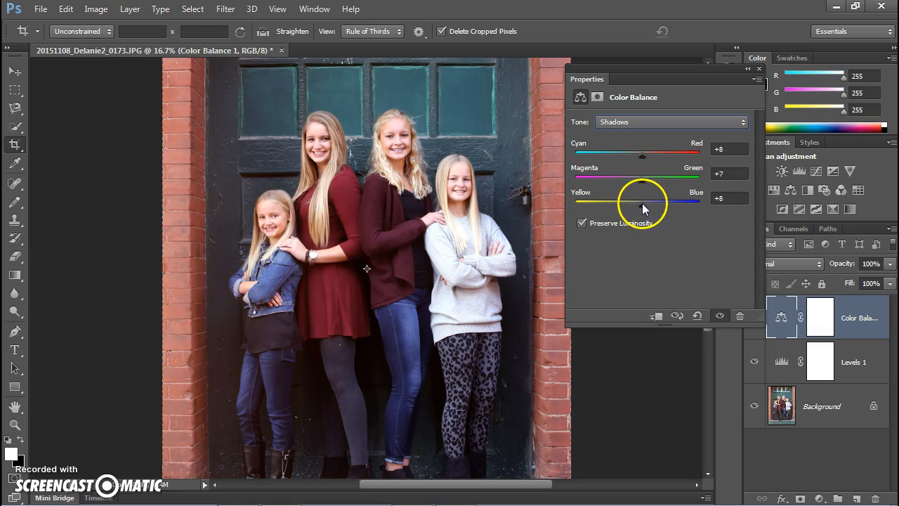
# Set the Color Balance Highlights to +4 red, +4 green and +4 blue.
pyautogui.click(611, 121)
pyautogui.click(622, 158)
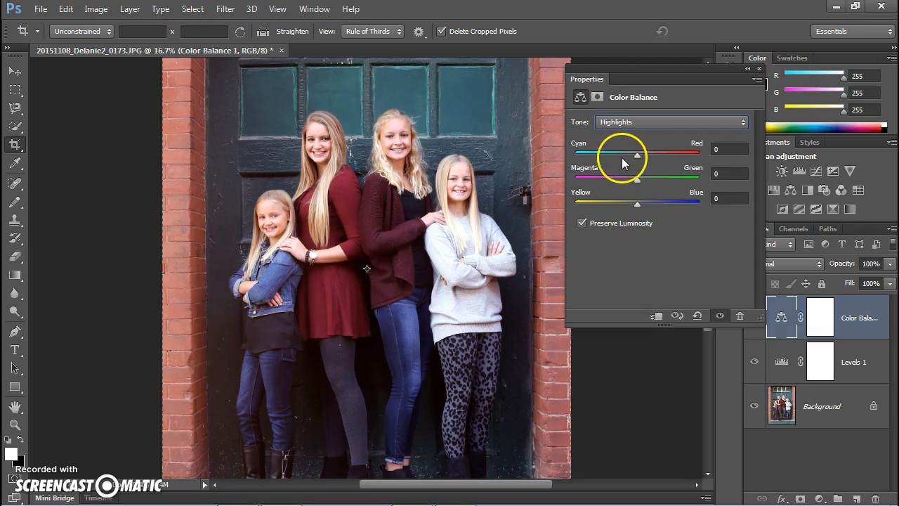
pyautogui.moveTo(634, 154); pyautogui.dragTo(639, 154)
pyautogui.click(639, 177)
pyautogui.moveTo(637, 202); pyautogui.dragTo(639, 202)
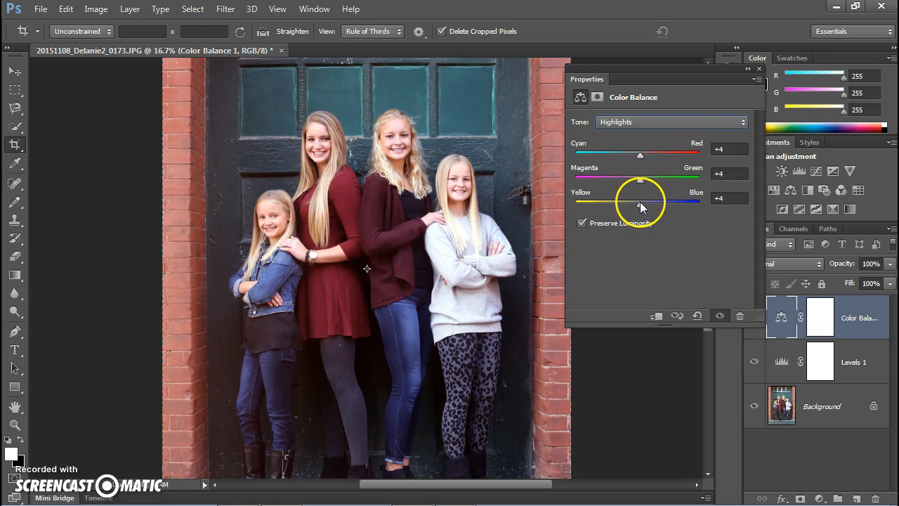
# Toggle the adjustment layers' visibility to compare the color-corrected photo with the original.
pyautogui.click(757, 68)
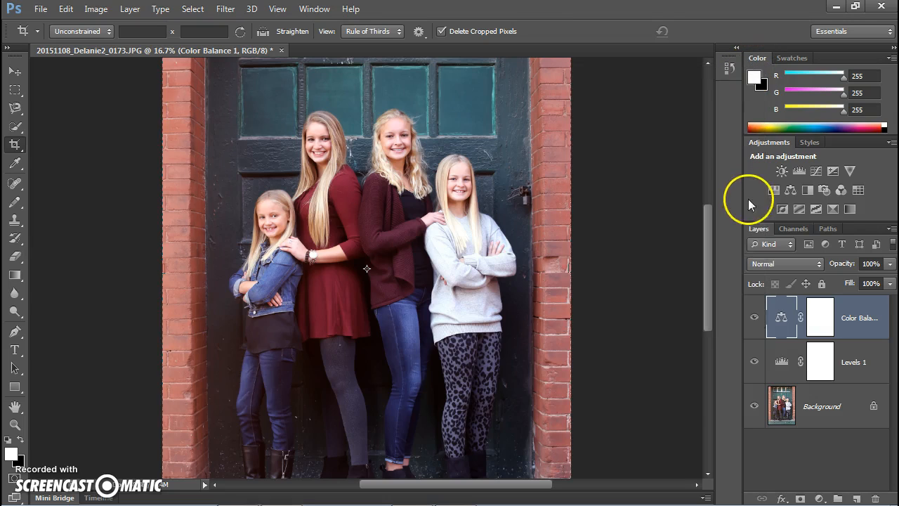
pyautogui.click(754, 317)
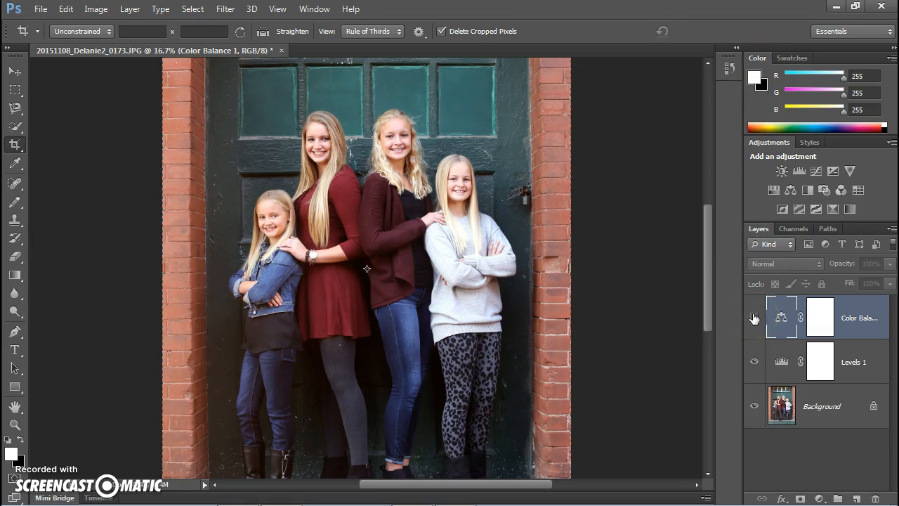
pyautogui.click(753, 316)
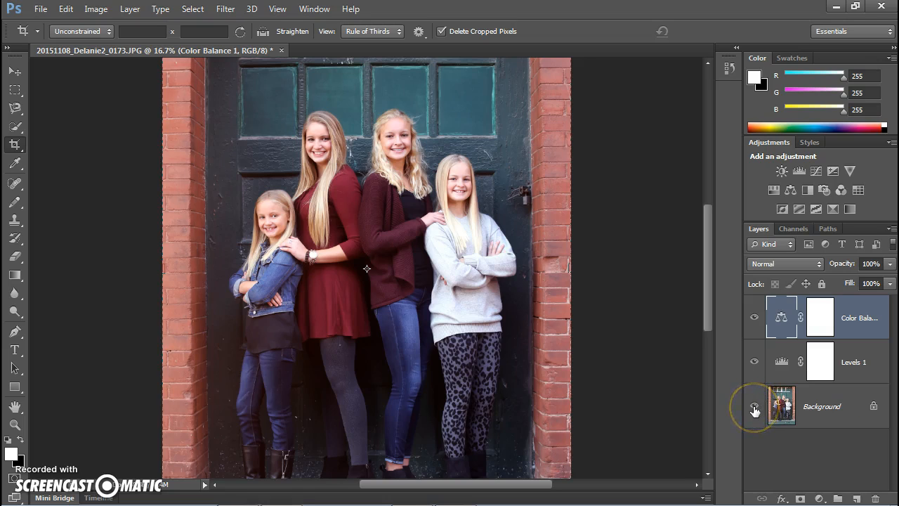
pyautogui.keyDown('alt'); pyautogui.click(754, 408); pyautogui.keyUp('alt')
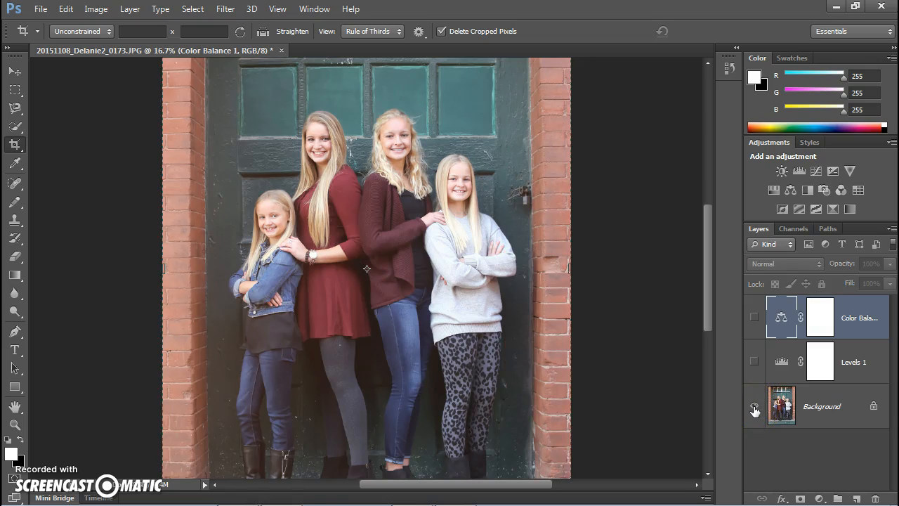
pyautogui.keyDown('alt'); pyautogui.click(753, 408); pyautogui.keyUp('alt')
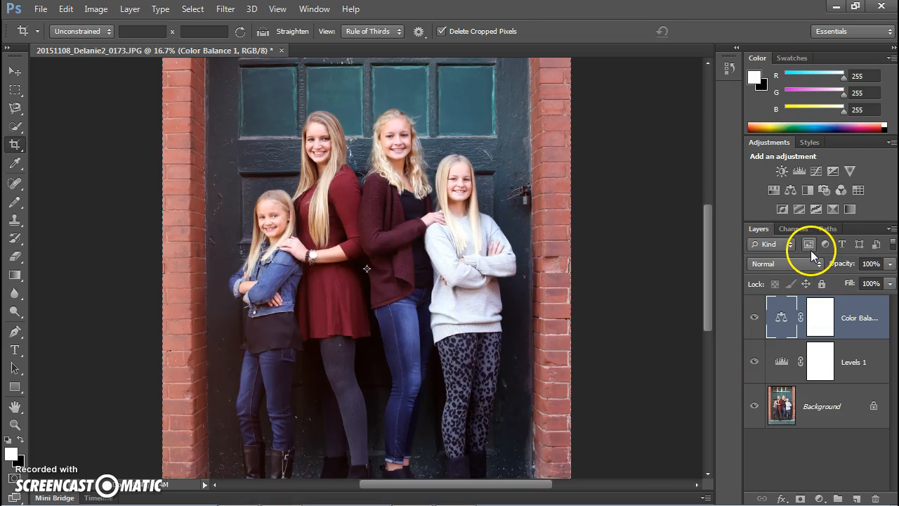
# Add a Vibrance adjustment layer with Vibrance set to +20 and Saturation to +17.
pyautogui.click(850, 171)
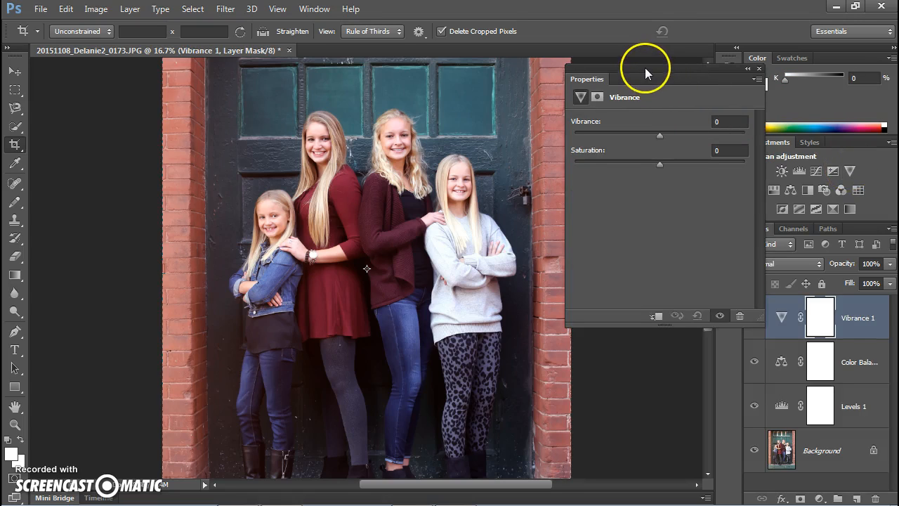
pyautogui.moveTo(644, 67); pyautogui.dragTo(661, 70)
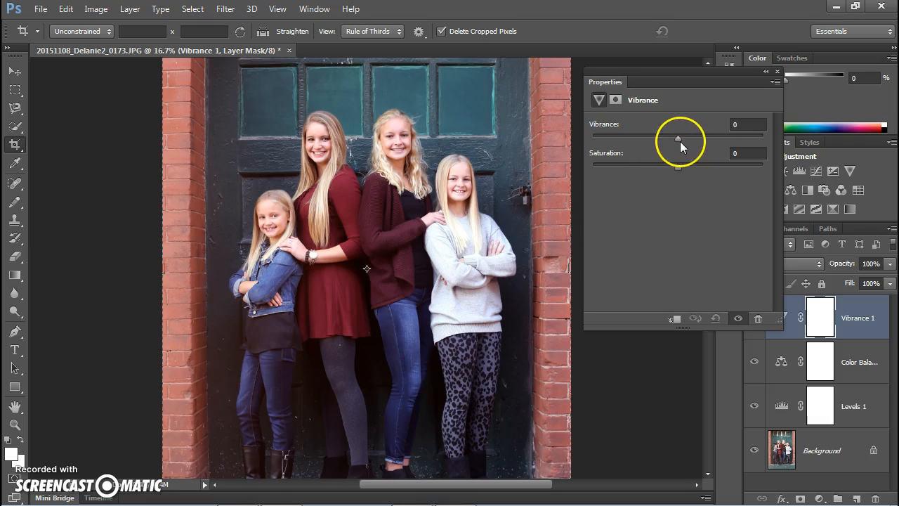
pyautogui.moveTo(678, 136)
pyautogui.mouseDown()
pyautogui.moveTo(743, 144)
pyautogui.moveTo(678, 138)
pyautogui.mouseUp()
pyautogui.moveTo(751, 151); pyautogui.dragTo(772, 155)
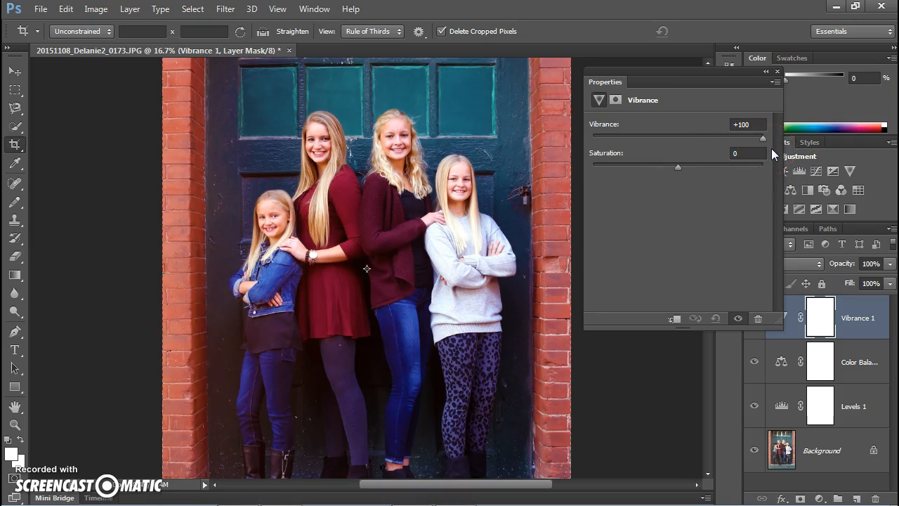
pyautogui.moveTo(704, 148); pyautogui.dragTo(692, 167)
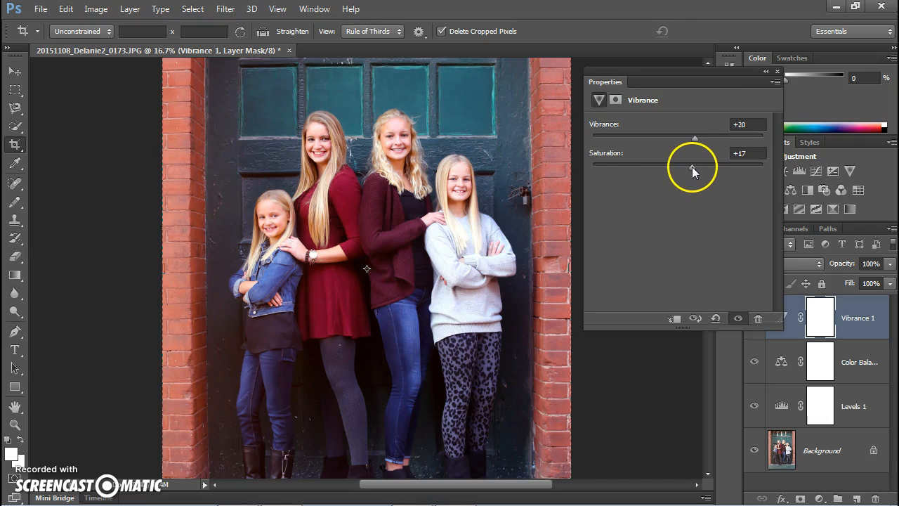
# Toggle the Vibrance and other adjustment layers' visibility to compare the photo before and after.
pyautogui.click(777, 72)
pyautogui.click(754, 318)
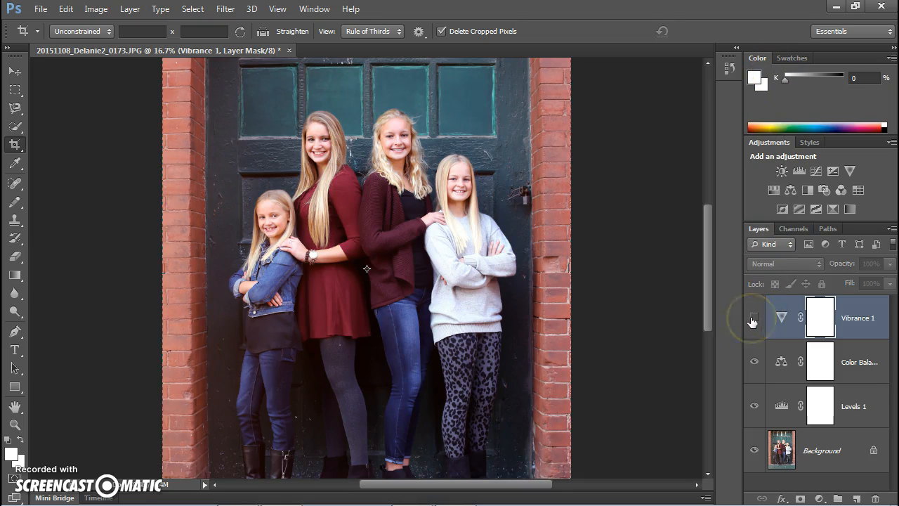
pyautogui.click(753, 320)
pyautogui.click(753, 320)
pyautogui.click(753, 320)
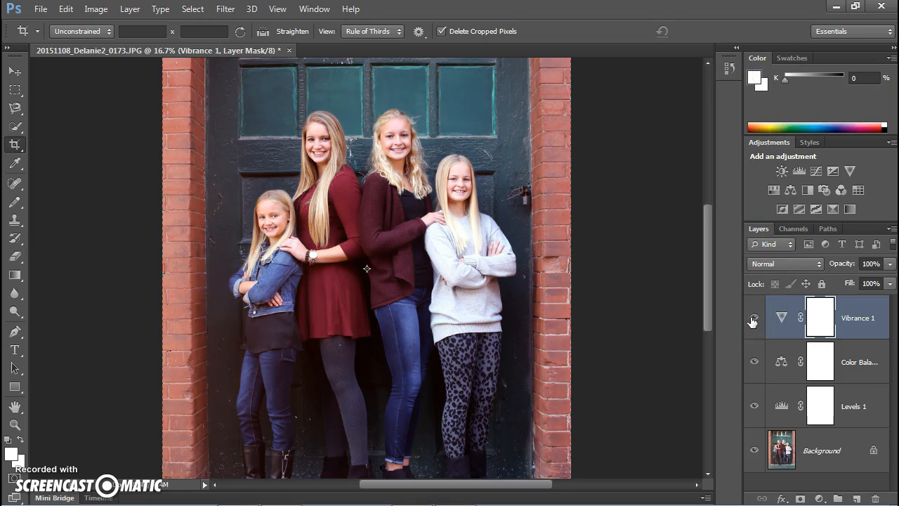
pyautogui.click(752, 401)
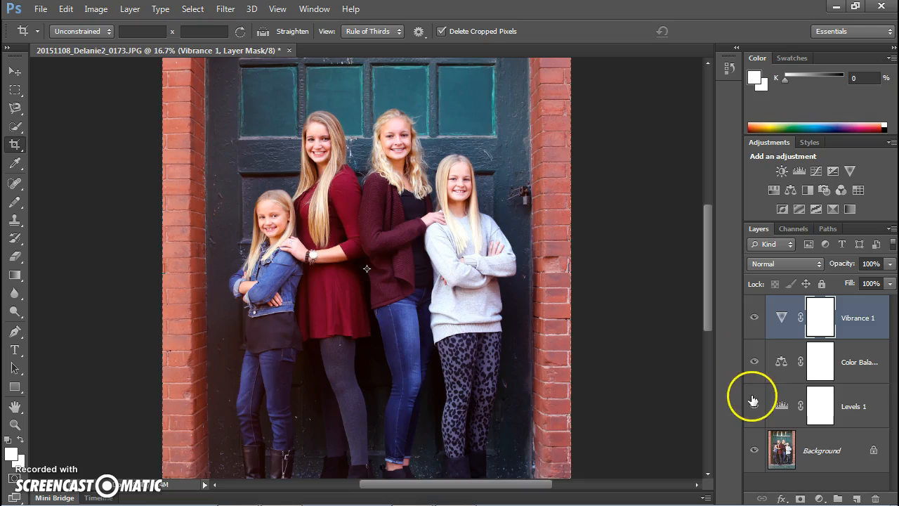
pyautogui.keyDown('alt'); pyautogui.click(753, 451); pyautogui.keyUp('alt')
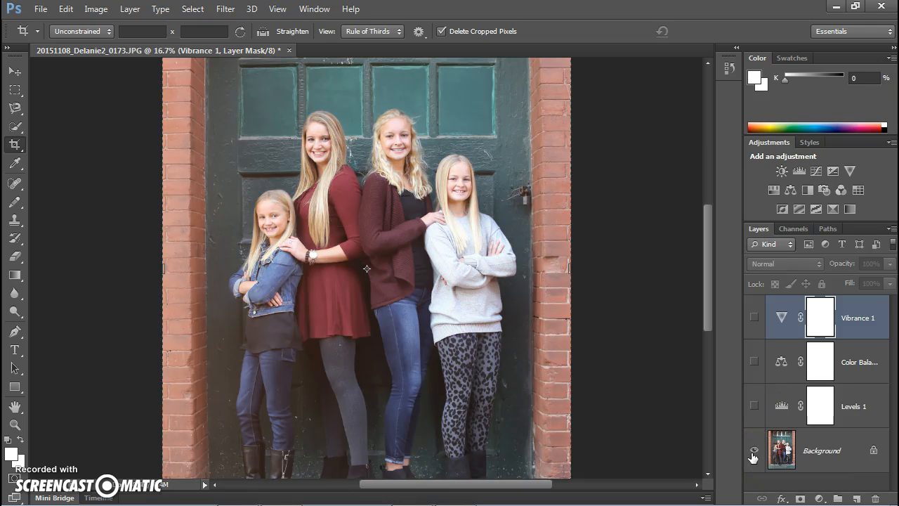
pyautogui.keyDown('alt'); pyautogui.click(753, 457); pyautogui.keyUp('alt')
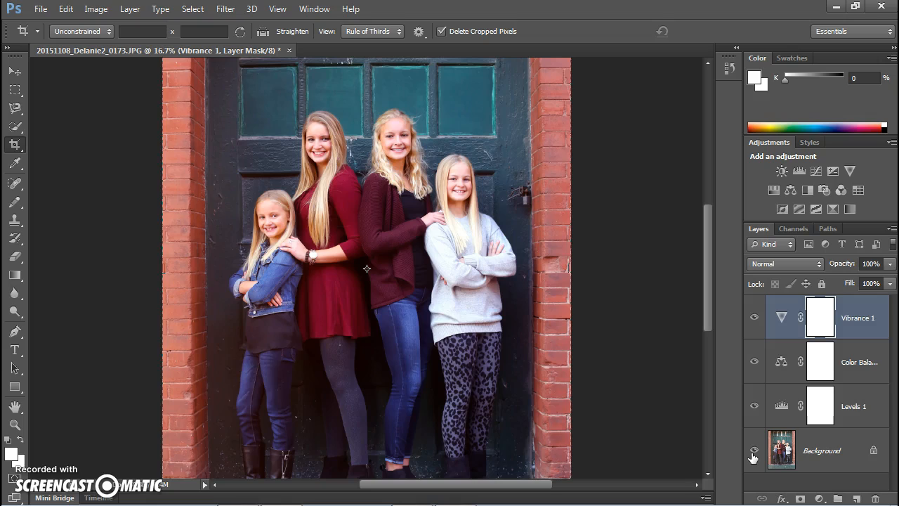
pyautogui.hotkey('ctrl', '-')
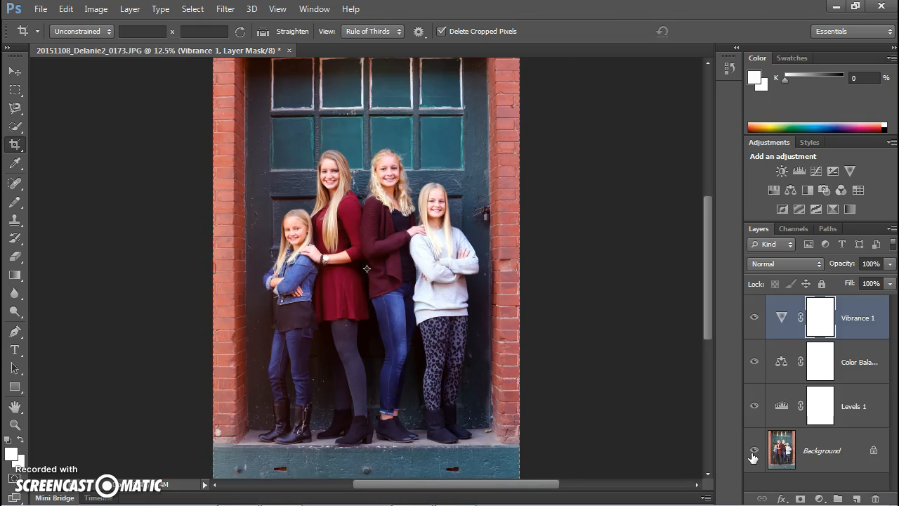
pyautogui.click(753, 455)
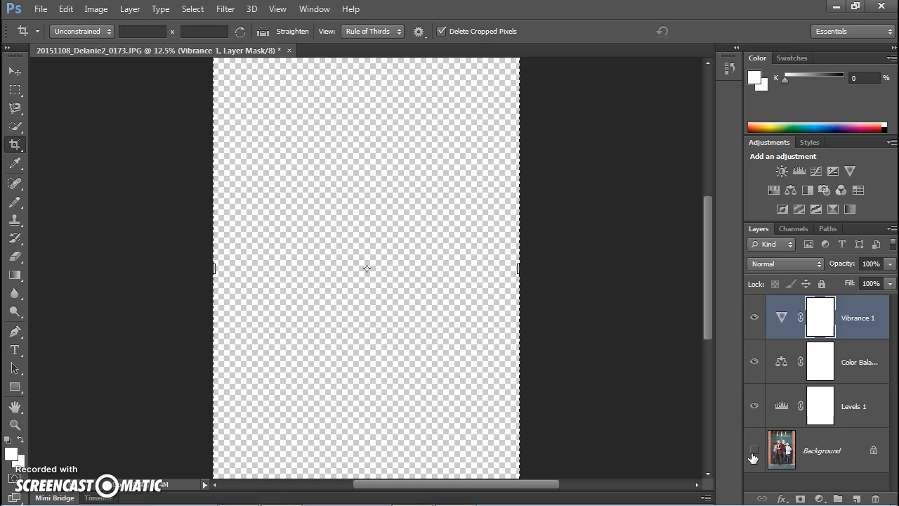
pyautogui.click(753, 455)
pyautogui.press('super')
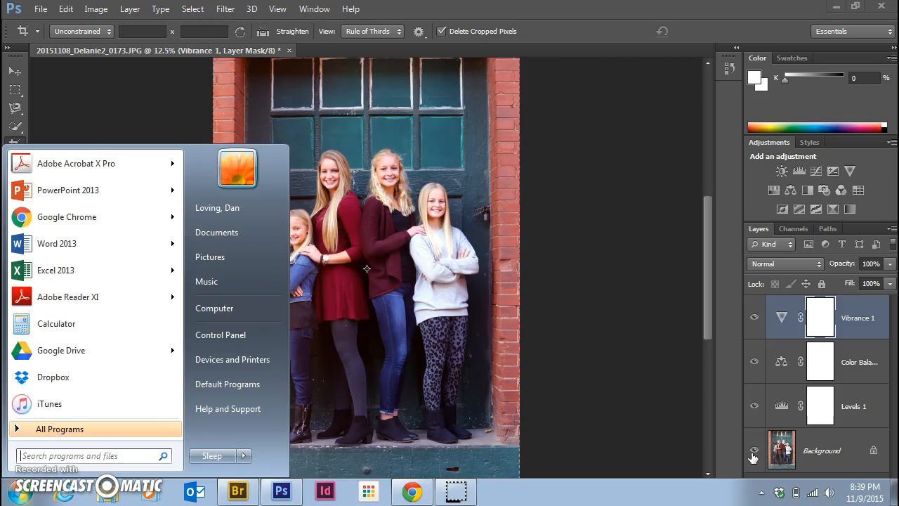
pyautogui.write('`')
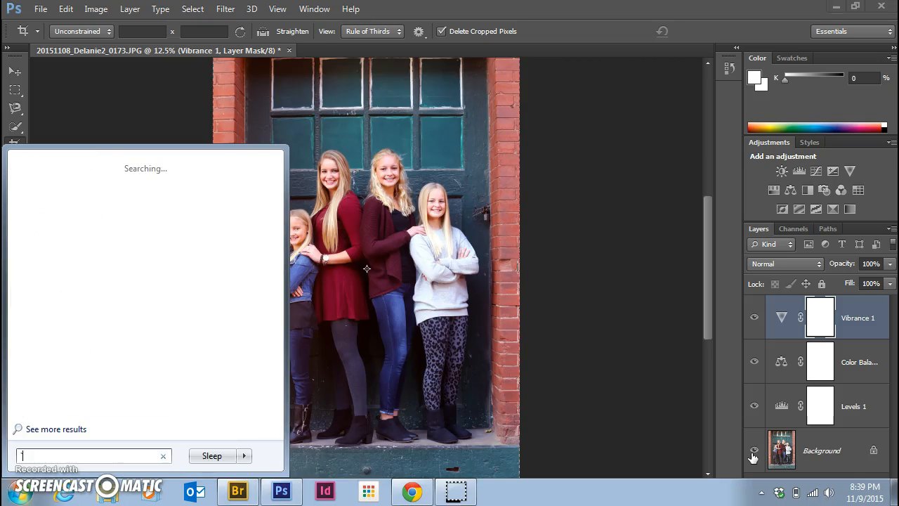
pyautogui.press('BackSpace')
pyautogui.press('Escape')
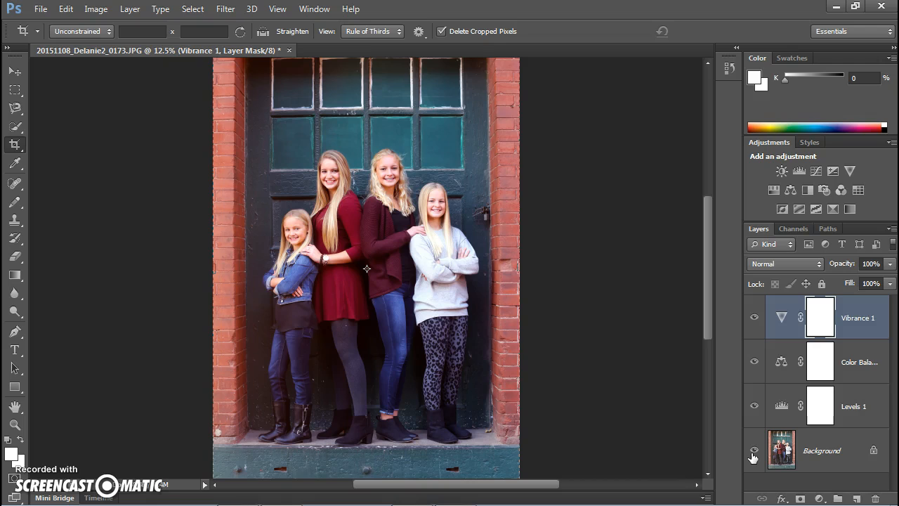
# Flatten all adjustment layers into the single Background layer.
pyautogui.keyDown('alt'); pyautogui.click(753, 456); pyautogui.keyUp('alt')
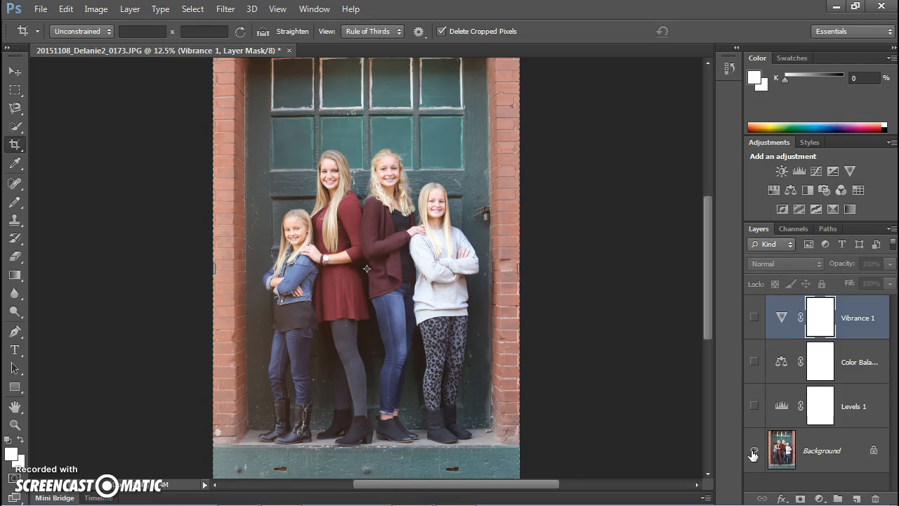
pyautogui.keyDown('alt'); pyautogui.click(753, 455); pyautogui.keyUp('alt')
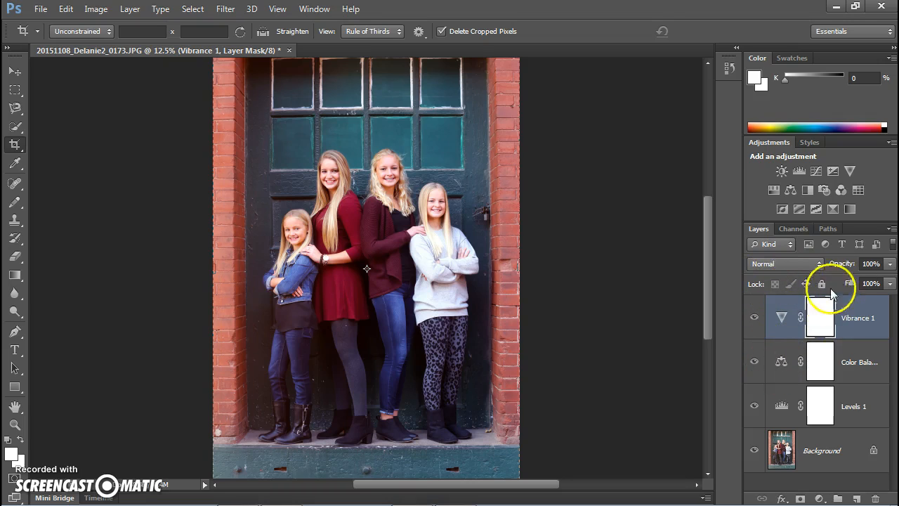
pyautogui.click(891, 231)
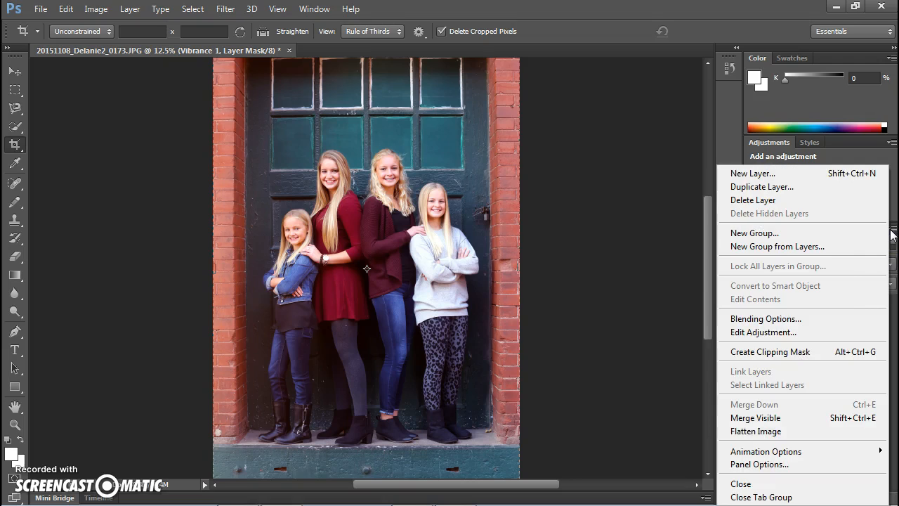
pyautogui.click(768, 432)
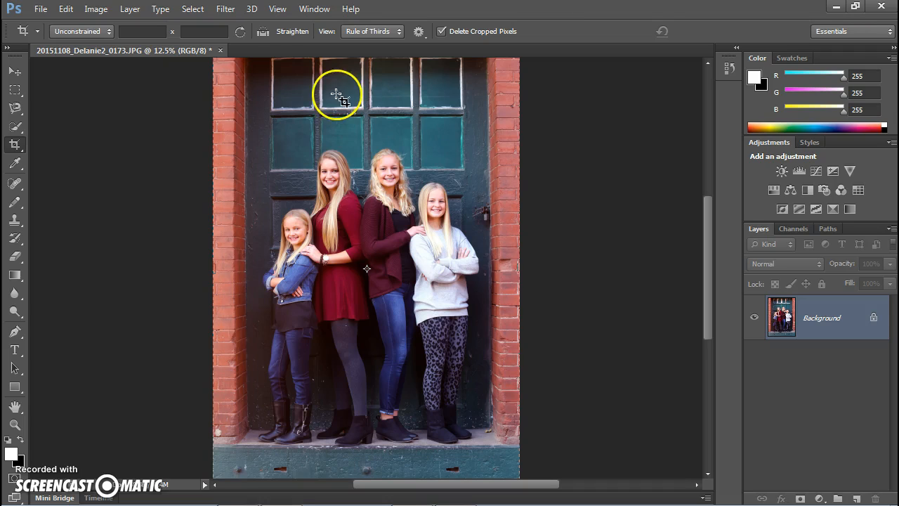
# Resize the image to a document width of 8 inches, keeping proportions and 72 pixels/inch.
pyautogui.click(98, 12)
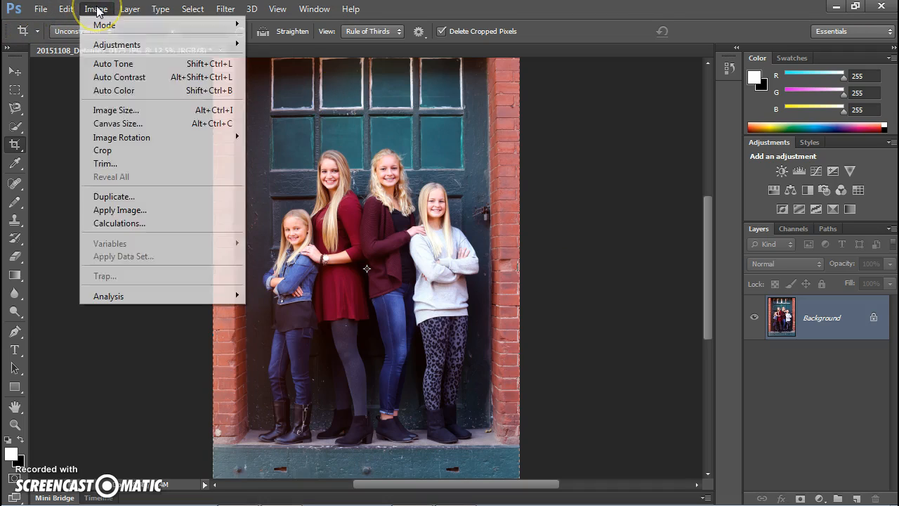
pyautogui.click(127, 113)
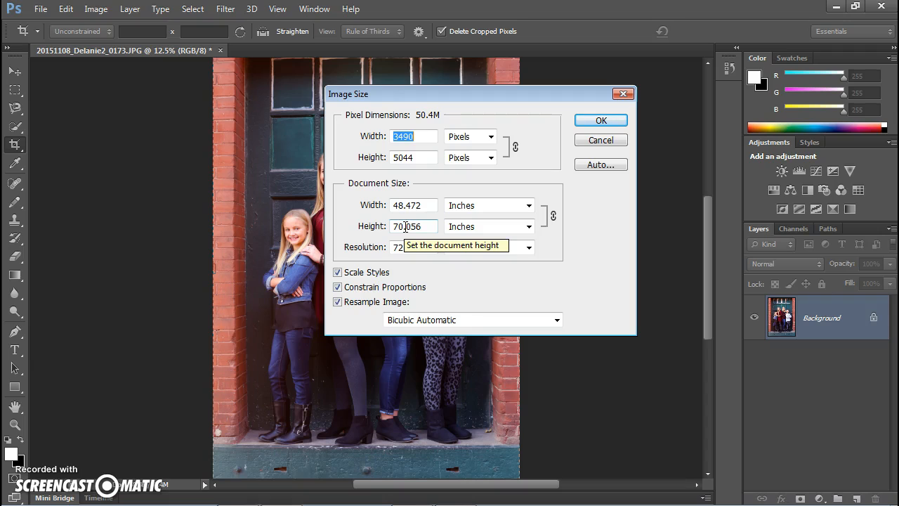
pyautogui.moveTo(419, 203); pyautogui.dragTo(338, 209)
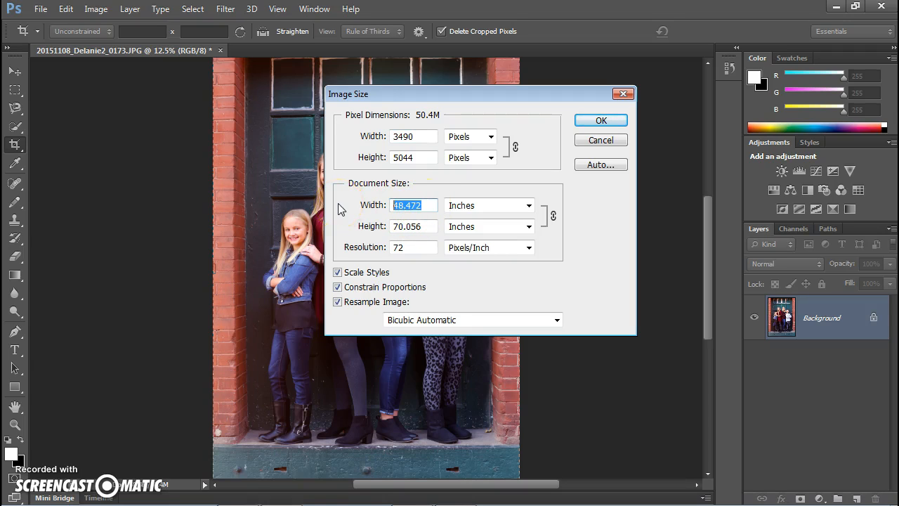
pyautogui.write('8')
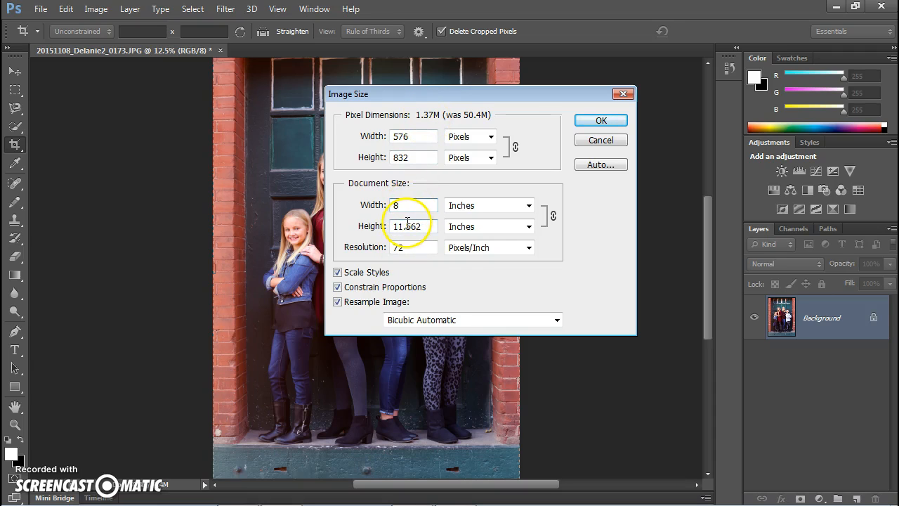
pyautogui.click(601, 123)
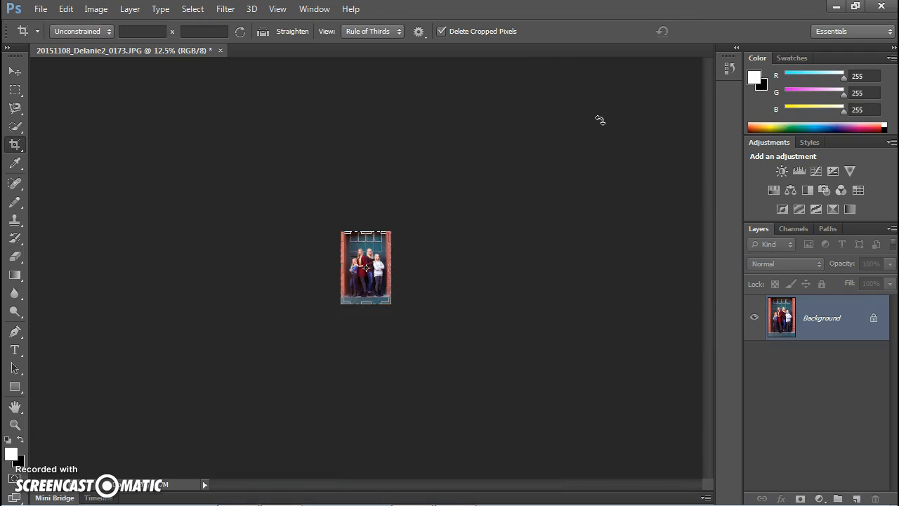
# Zoom in to inspect the resized photo at full size.
pyautogui.hotkey('ctrl', '+')
pyautogui.hotkey('ctrl', '+')
pyautogui.hotkey('ctrl', '+')
pyautogui.hotkey('ctrl', '+')
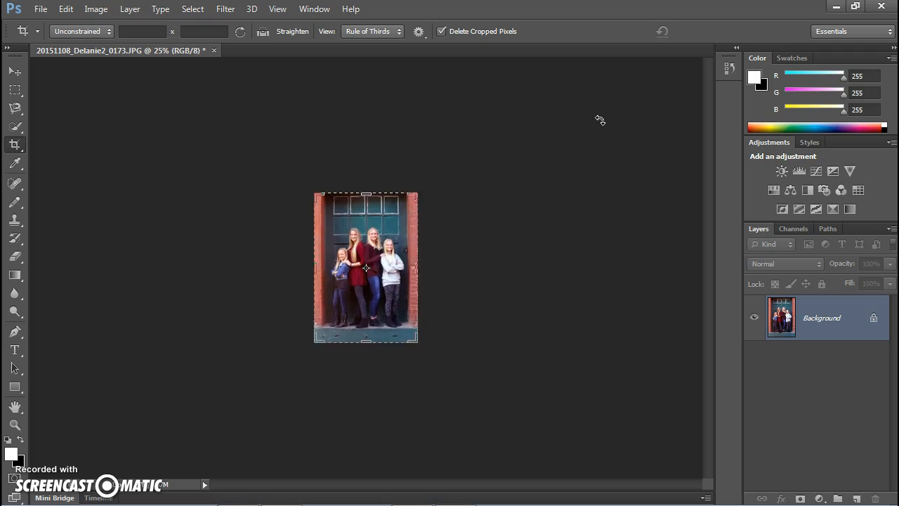
pyautogui.hotkey('ctrl', '+')
pyautogui.hotkey('ctrl', '+')
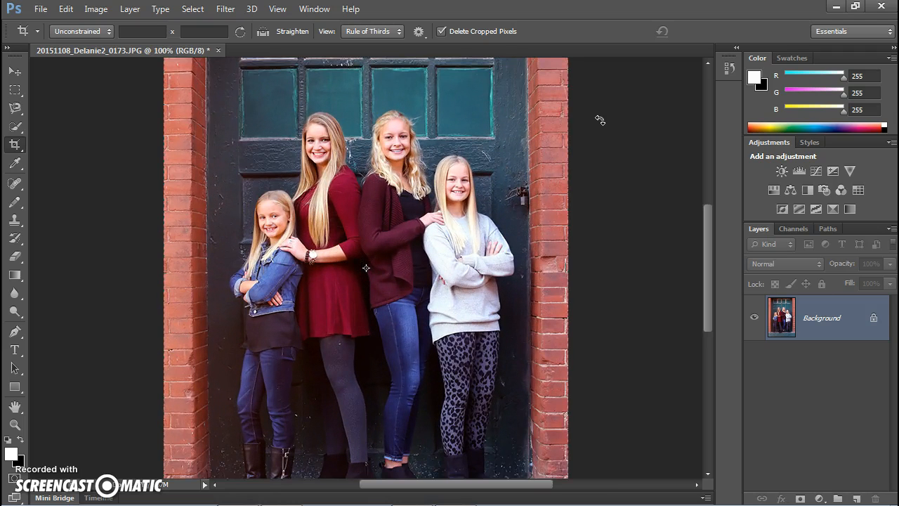
pyautogui.hotkey('ctrl', '-')
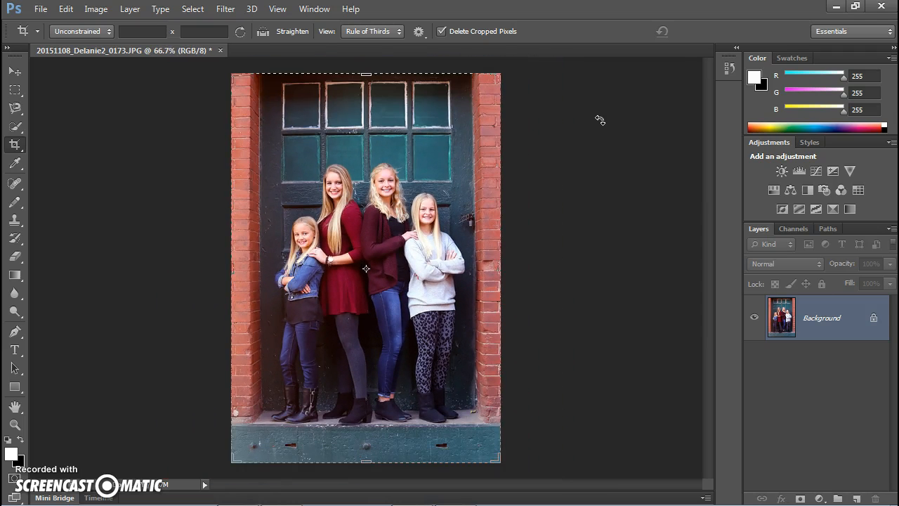
pyautogui.click(99, 15)
pyautogui.click(99, 17)
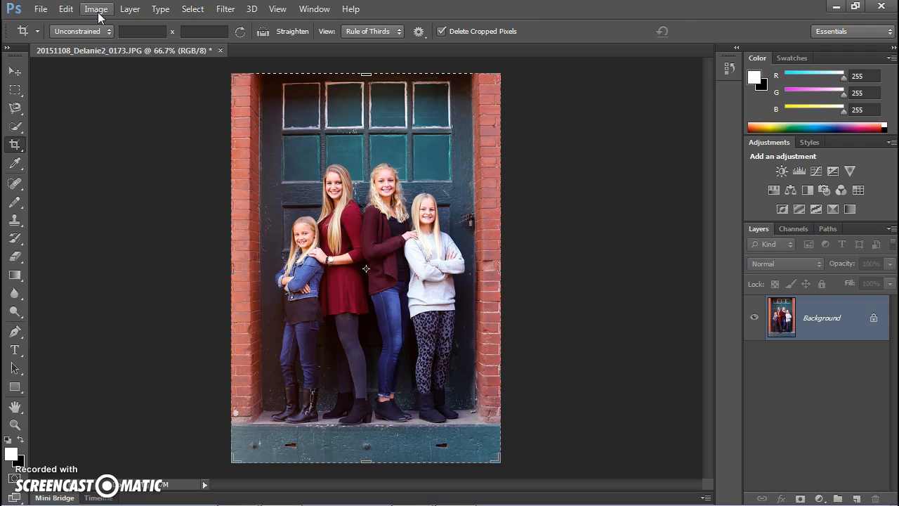
pyautogui.click(91, 74)
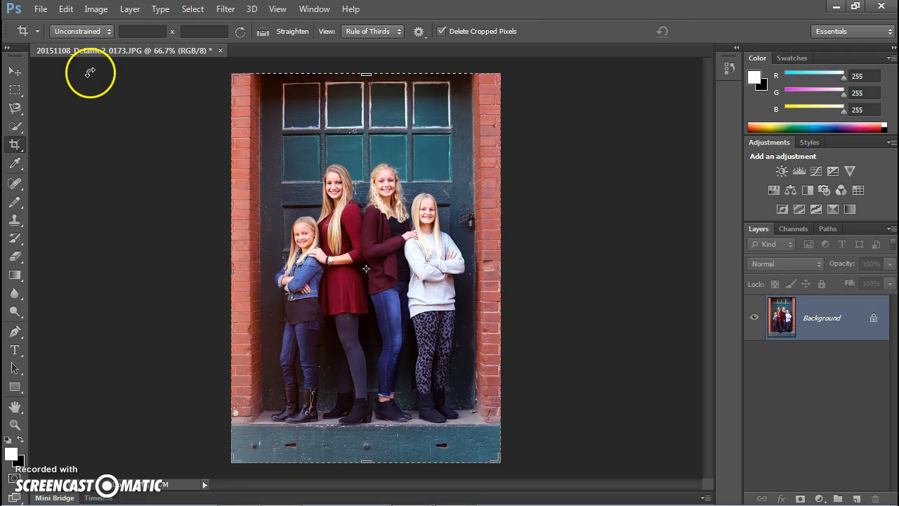
# Save the photo as a JPEG named 20151108_Delanie2_0173_edit, accepting the JPEG options at Maximum quality.
pyautogui.click(40, 9)
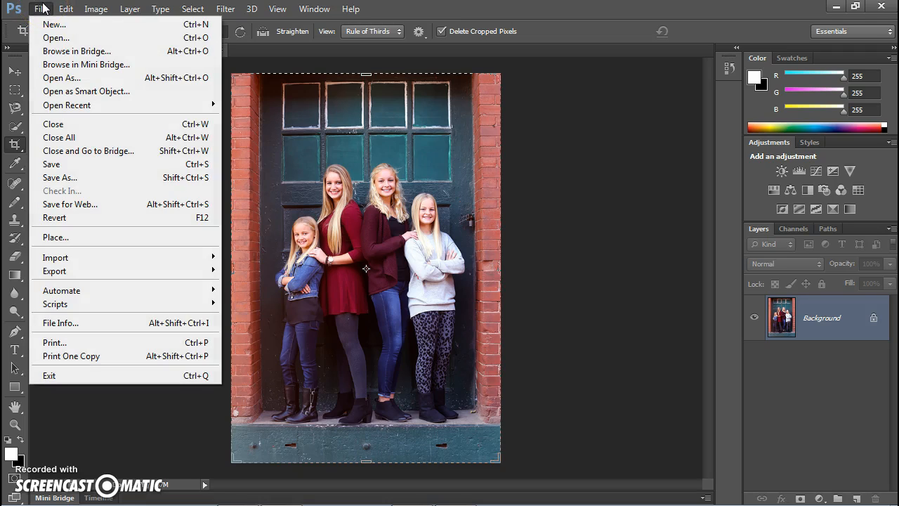
pyautogui.click(43, 9)
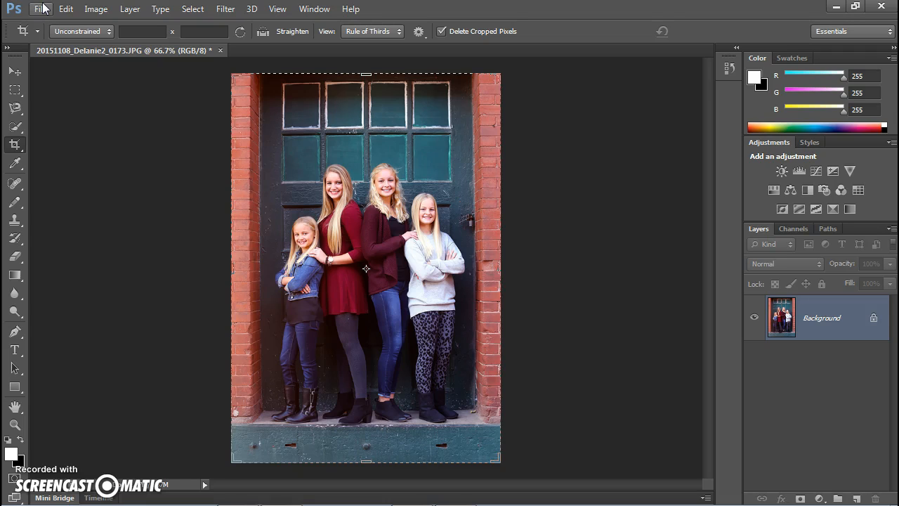
pyautogui.click(43, 8)
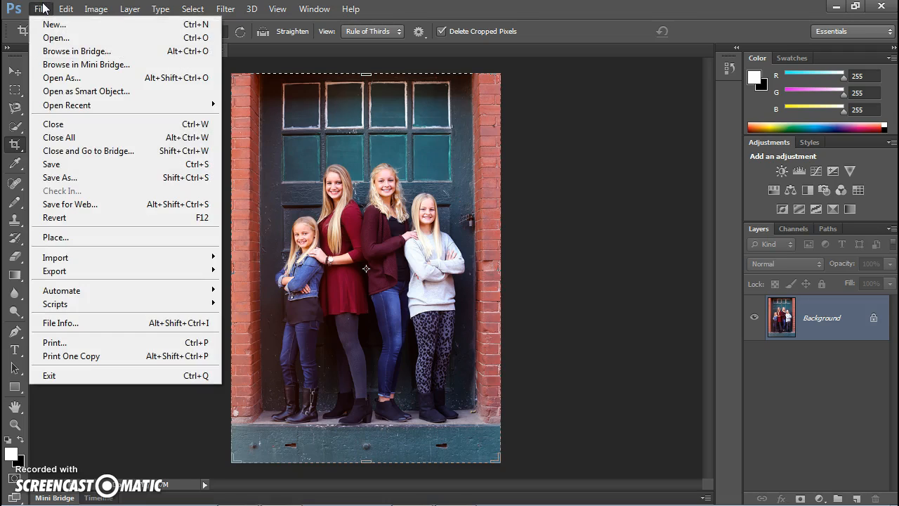
pyautogui.click(80, 177)
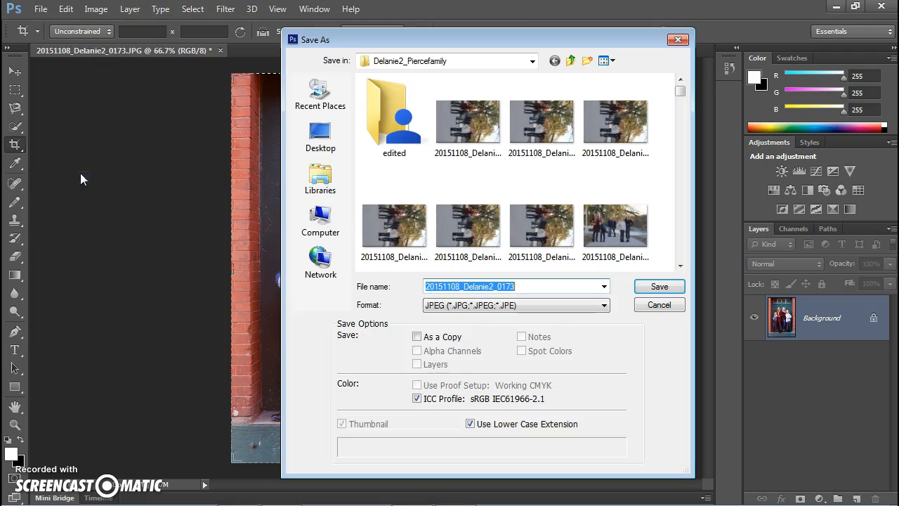
pyautogui.click(537, 283)
pyautogui.press('Tab')
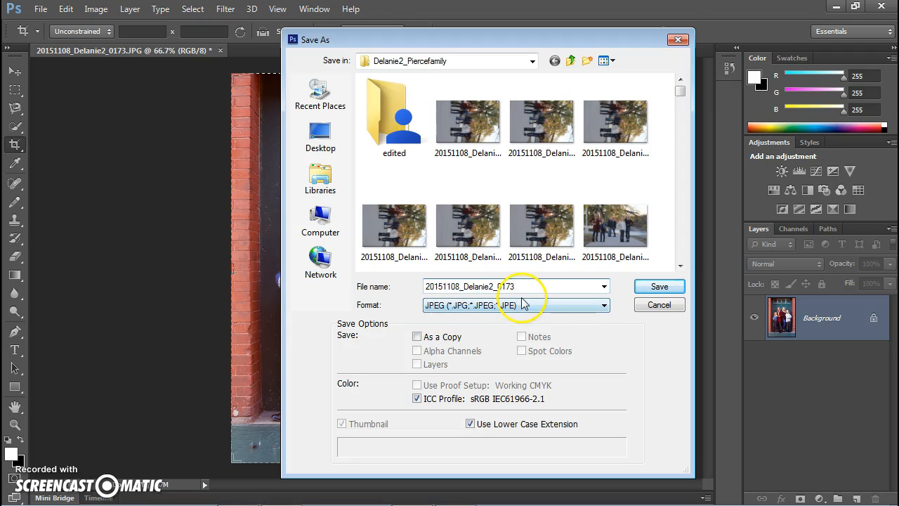
pyautogui.click(547, 286)
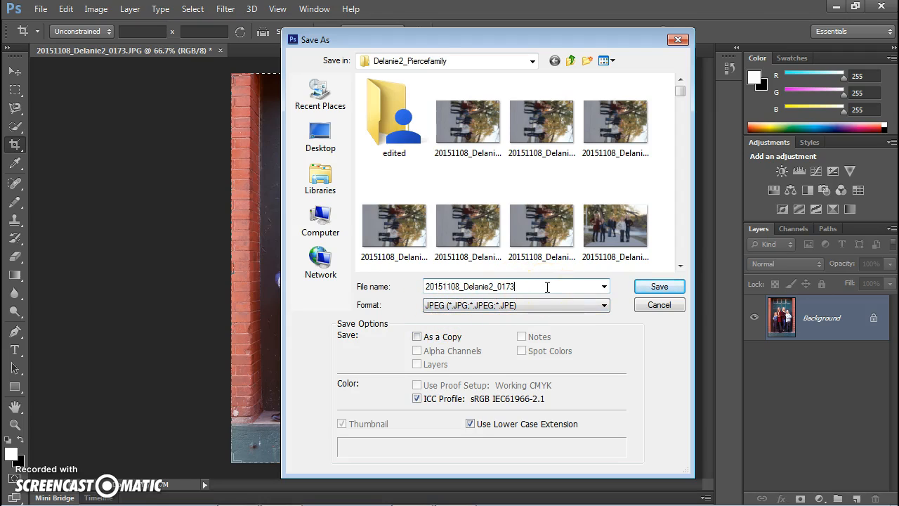
pyautogui.write('_edit')
pyautogui.click(658, 286)
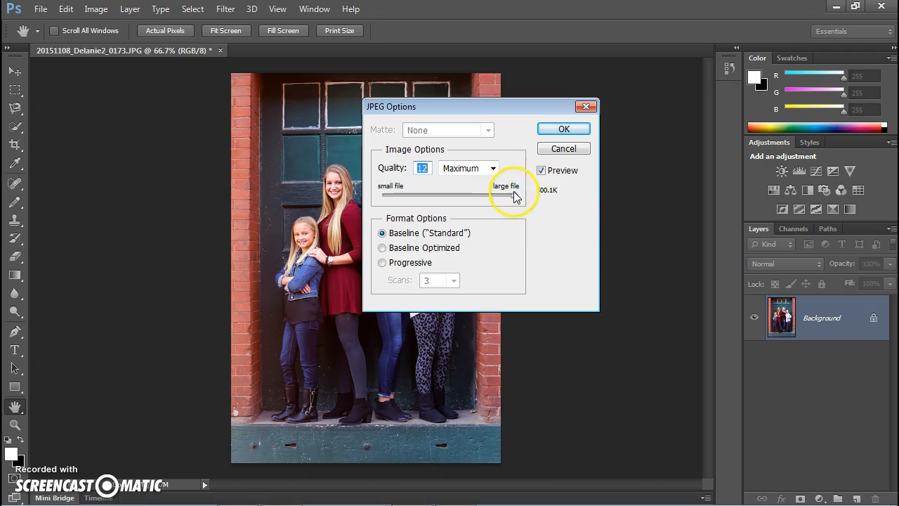
pyautogui.click(574, 130)
pyautogui.press('c')
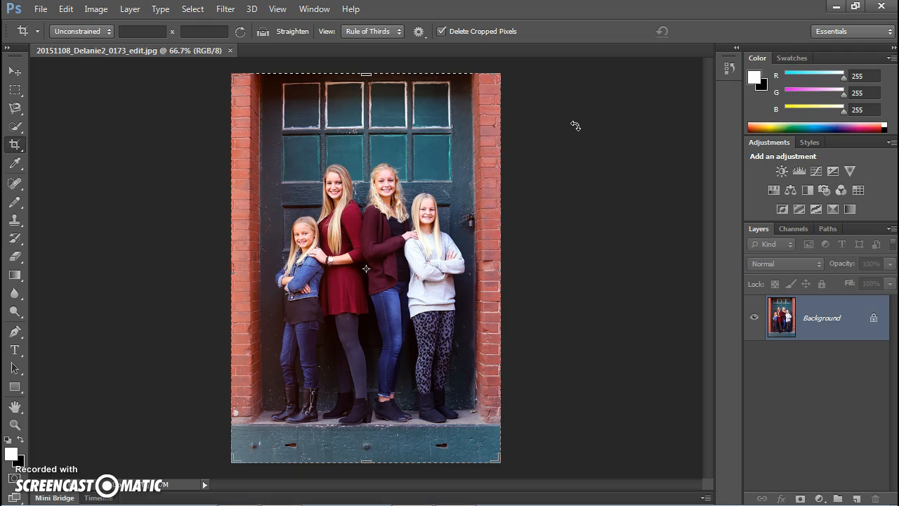
# Switch to Adobe Bridge and compare the edited copy with the original photo's preview and metadata.
pyautogui.hotkey('alt', 'Tab')
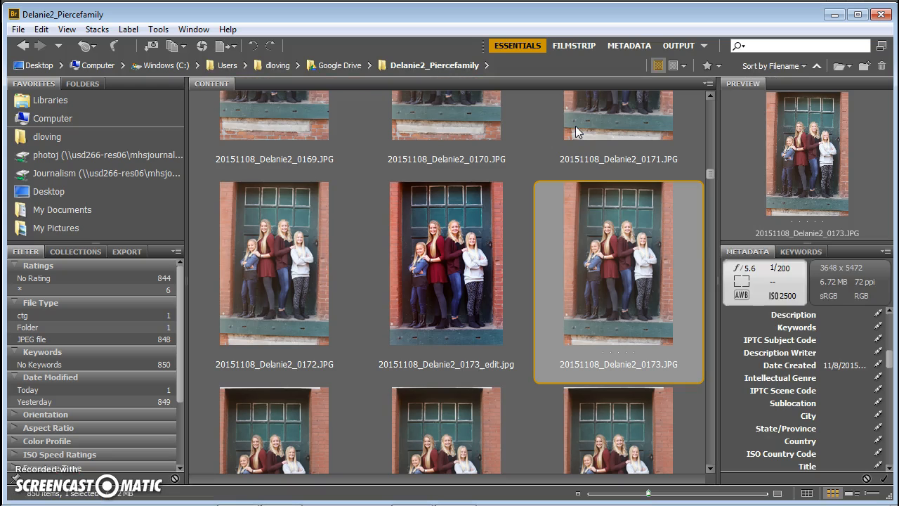
pyautogui.click(492, 274)
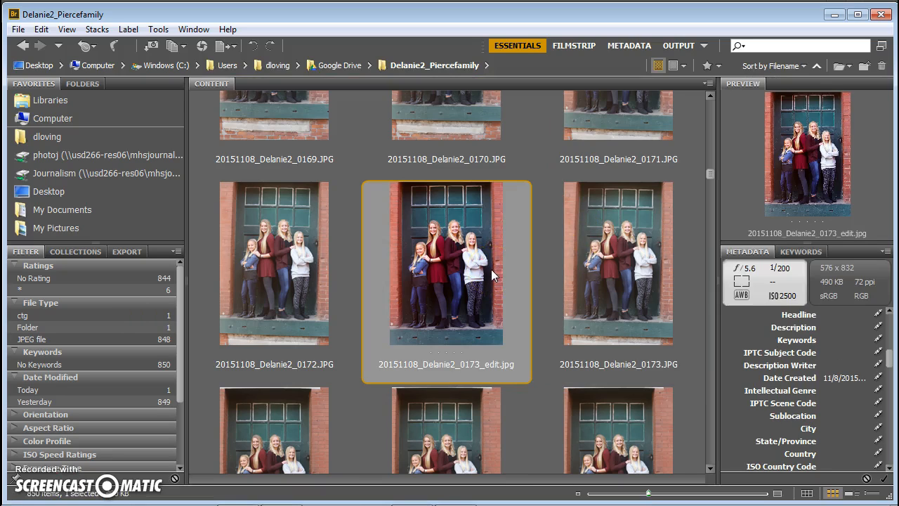
pyautogui.press('Right')
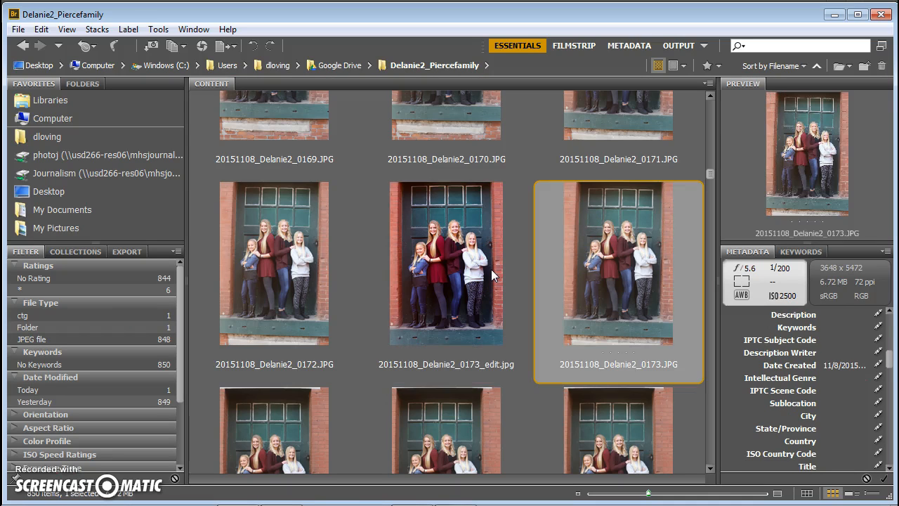
pyautogui.press('Left')
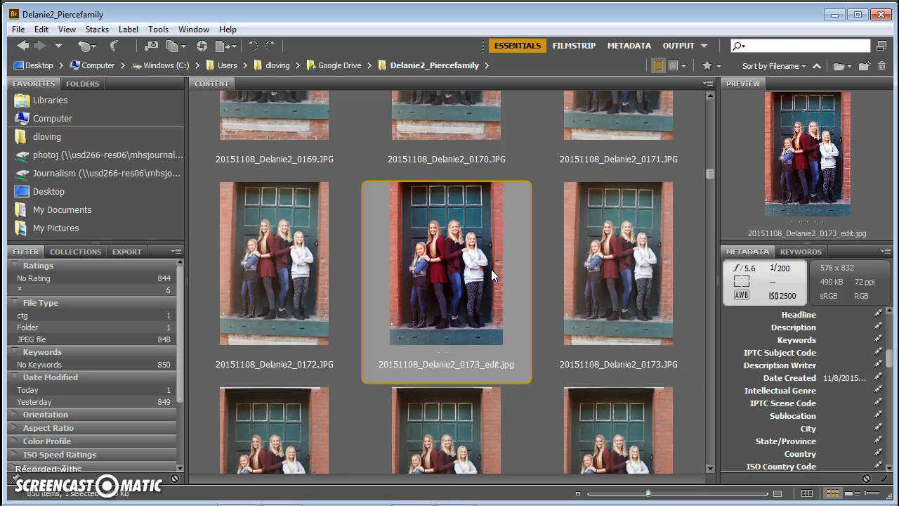
pyautogui.press('Right')
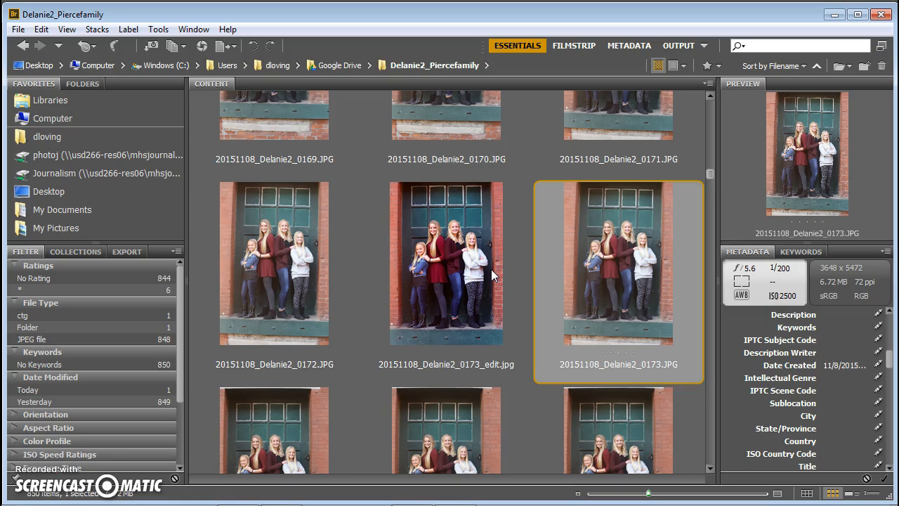
# Switch back to Photoshop with the edited photo.
pyautogui.hotkey('alt', 'Tab')
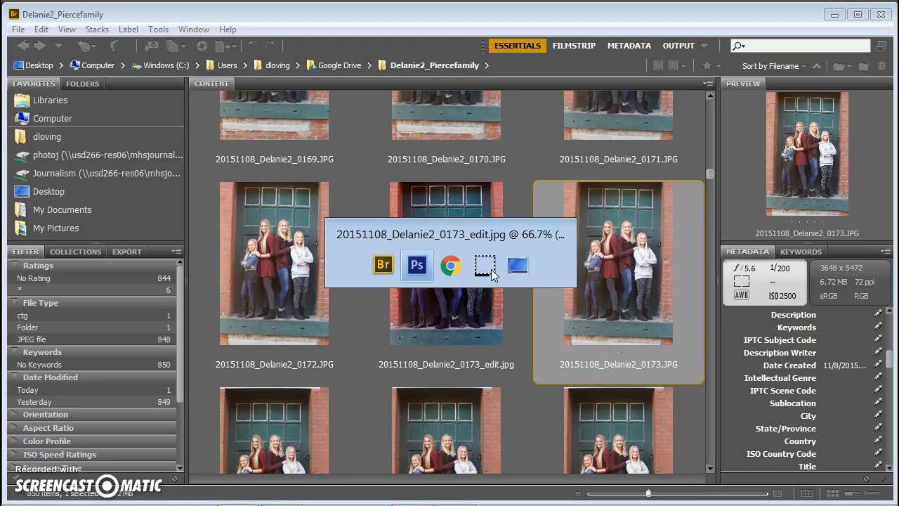
pyautogui.press('Tab')
pyautogui.hotkey('alt', 'Tab')
pyautogui.hotkey('alt', 'Tab')
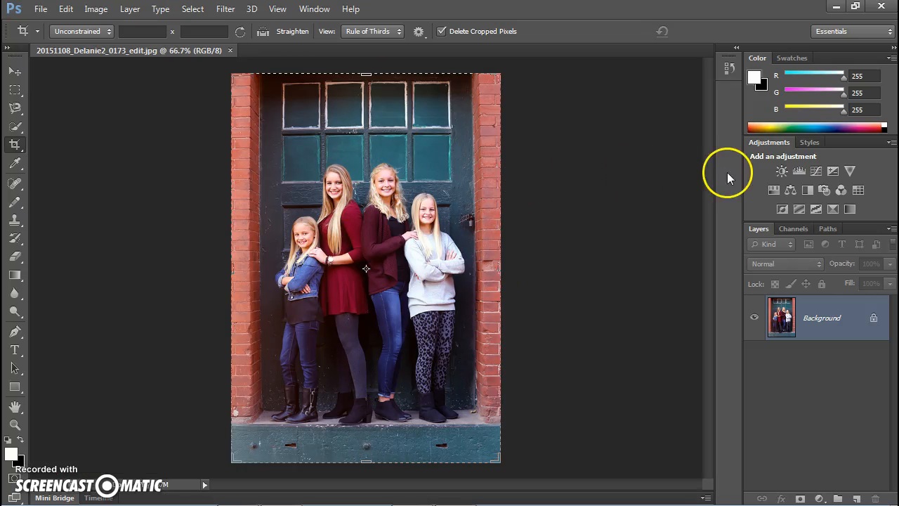
pyautogui.click(791, 191)
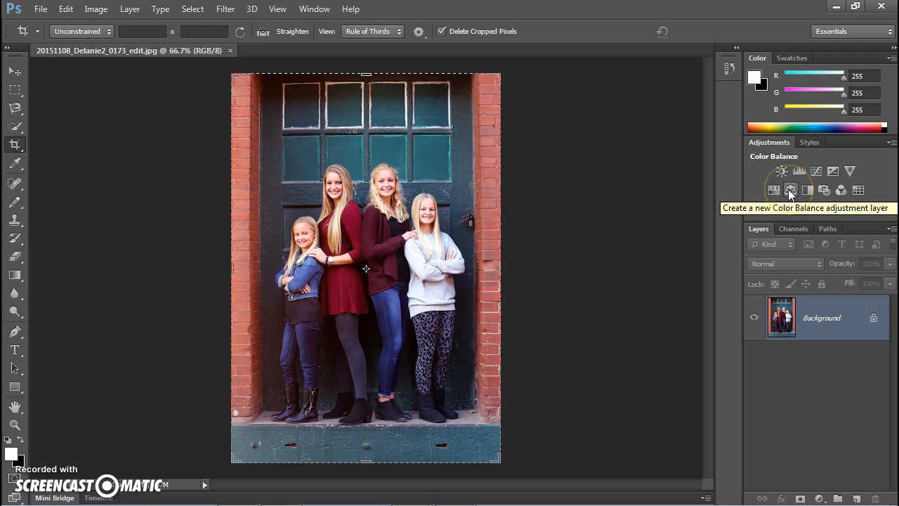